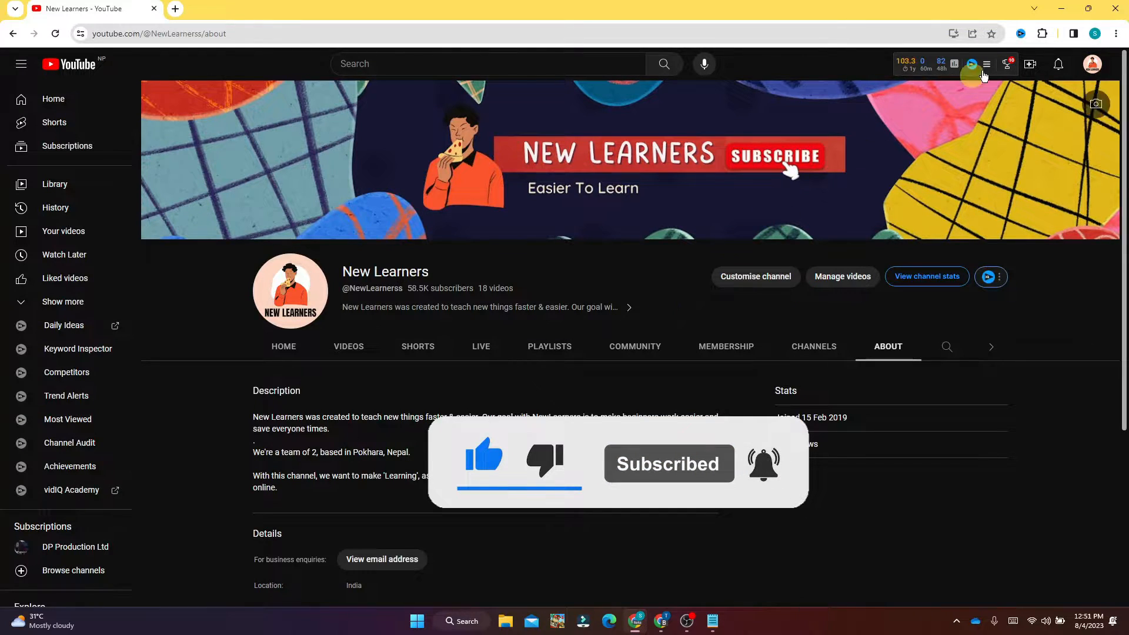
pyautogui.click(1058, 64)
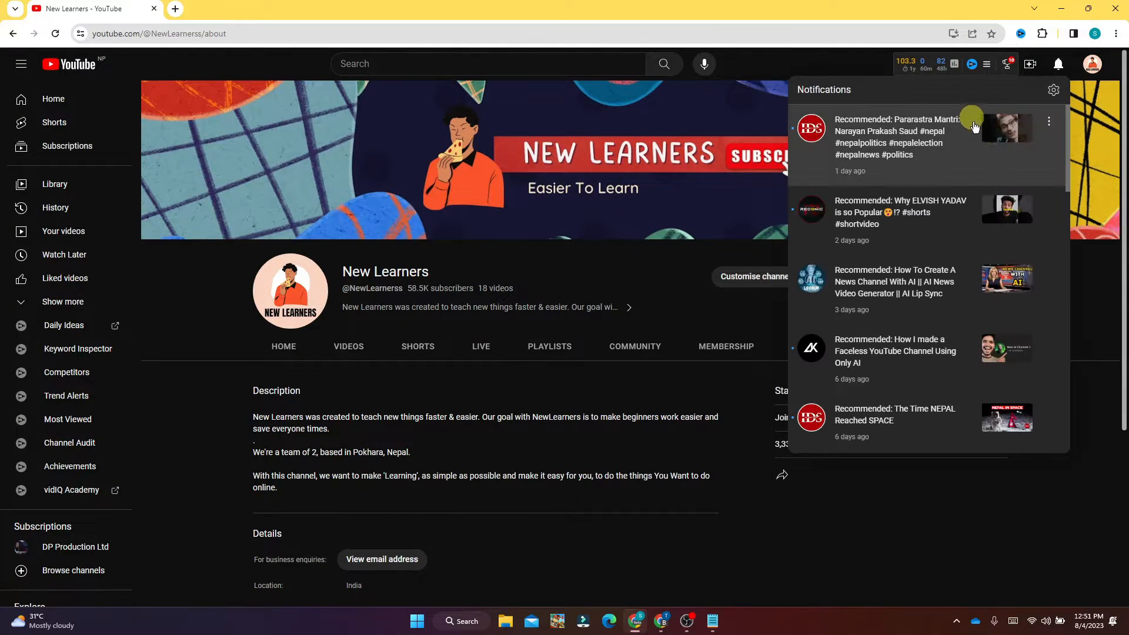
pyautogui.click(1092, 307)
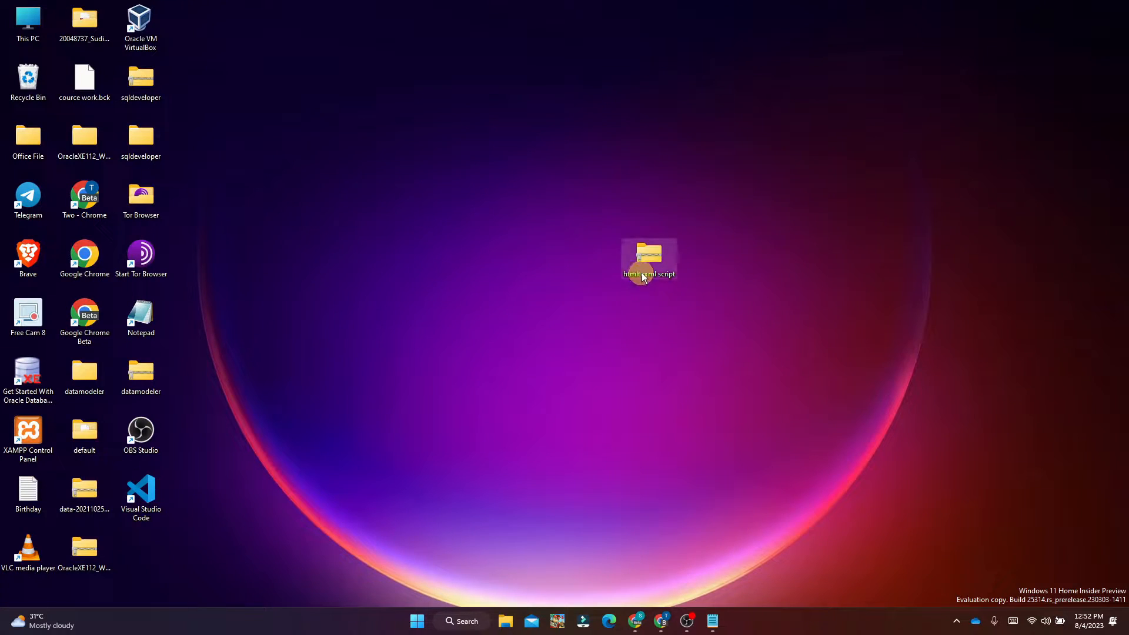
# Extract the "htmltoxml script" archive on the desktop and open its "Blogger Adsense Approvel Script" folder.
pyautogui.moveTo(650, 269); pyautogui.dragTo(623, 210)
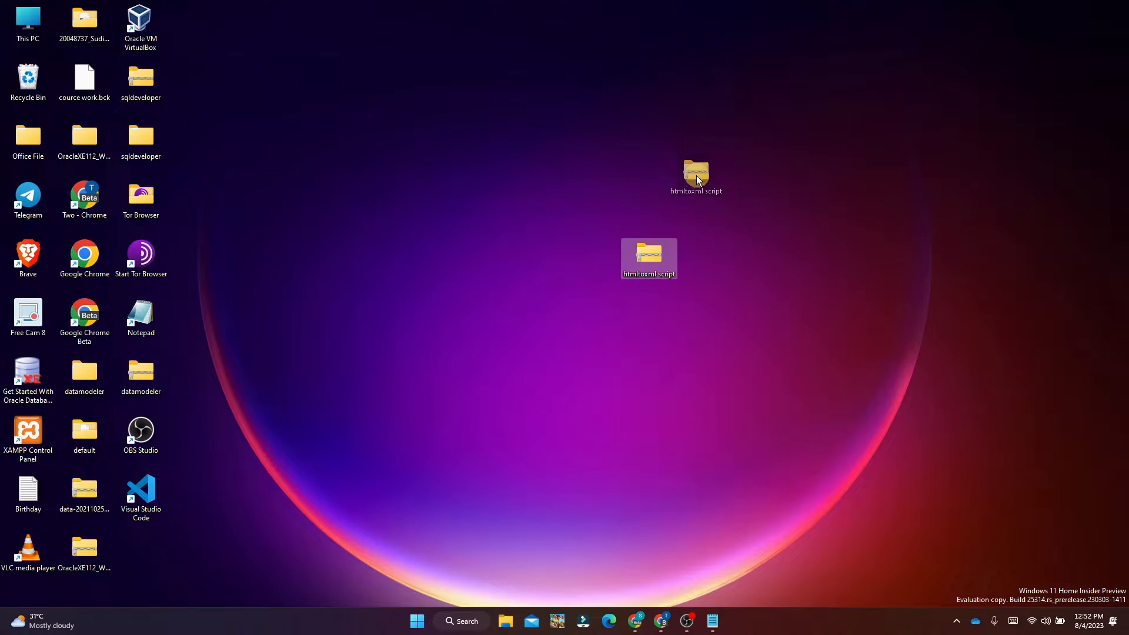
pyautogui.moveTo(696, 175); pyautogui.dragTo(694, 179)
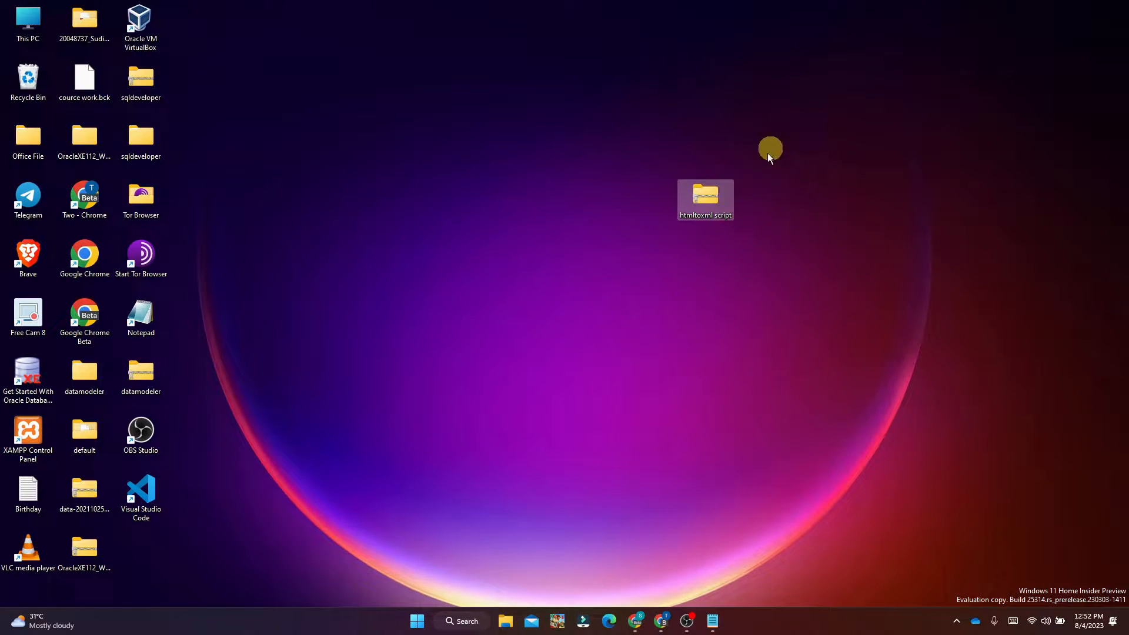
pyautogui.rightClick(711, 193)
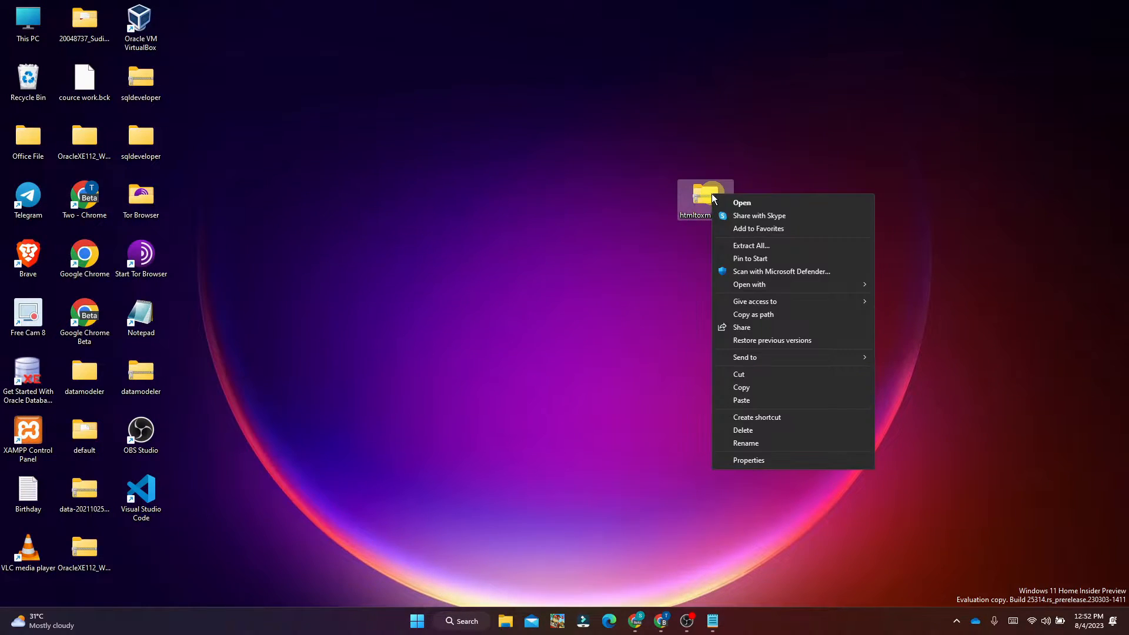
pyautogui.click(763, 247)
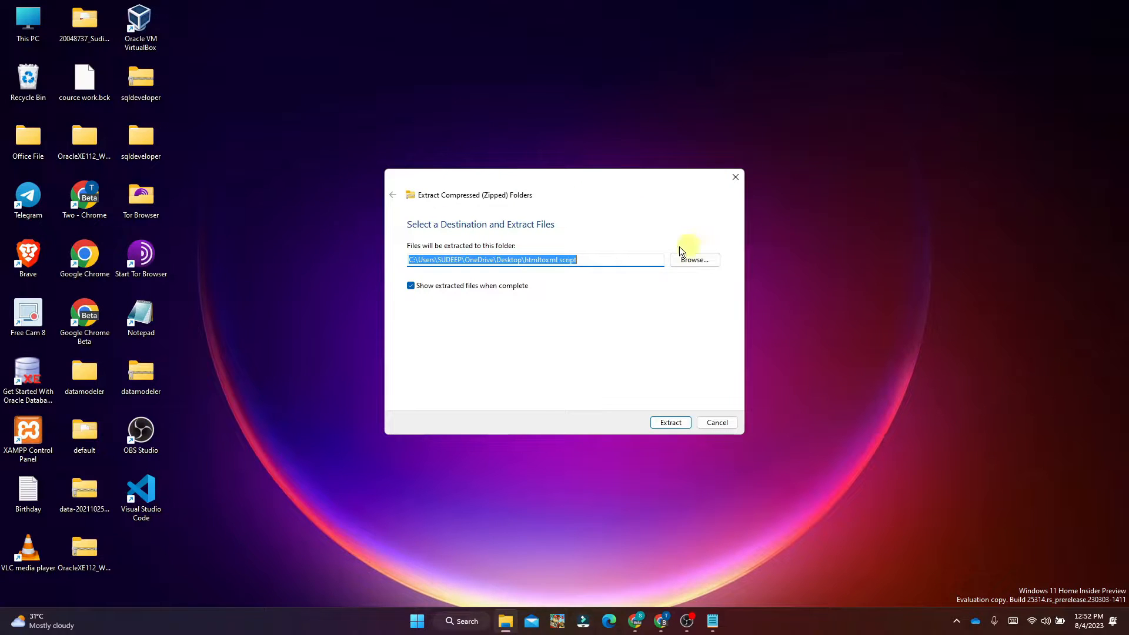
pyautogui.click(669, 421)
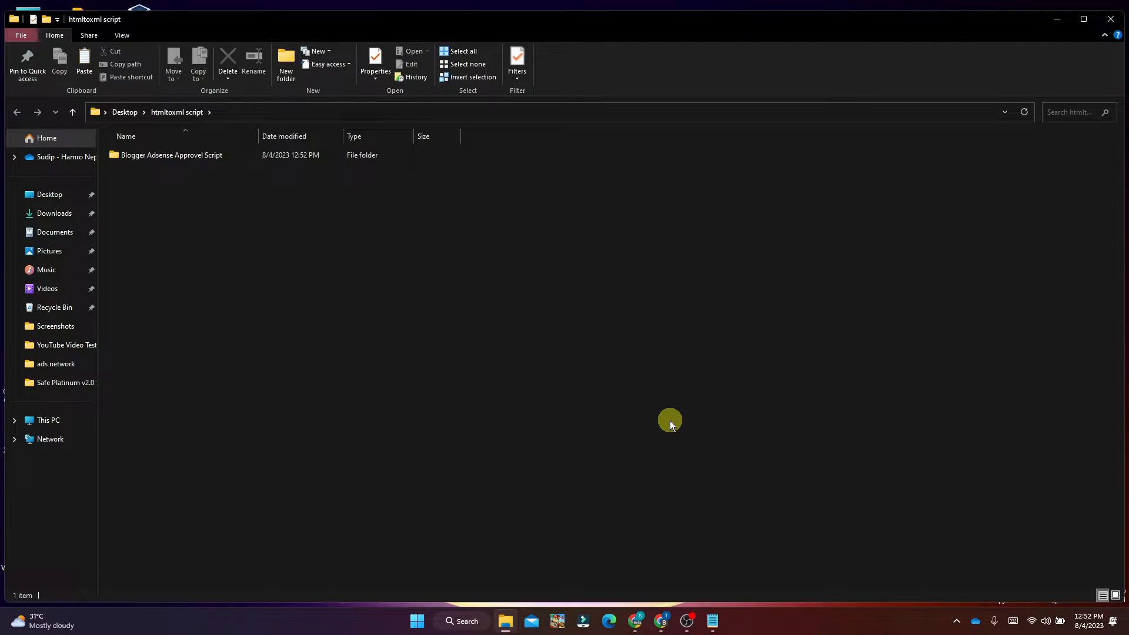
pyautogui.doubleClick(301, 159)
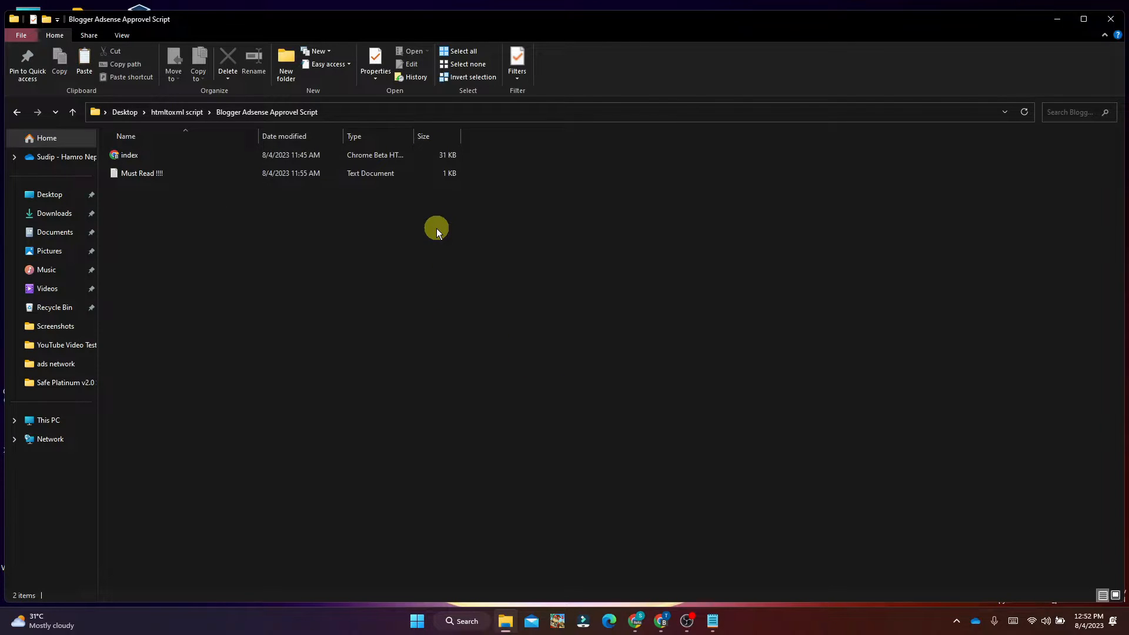
# Review the Notepad outline covering Blogger and WordPress or any other website.
pyautogui.click(713, 621)
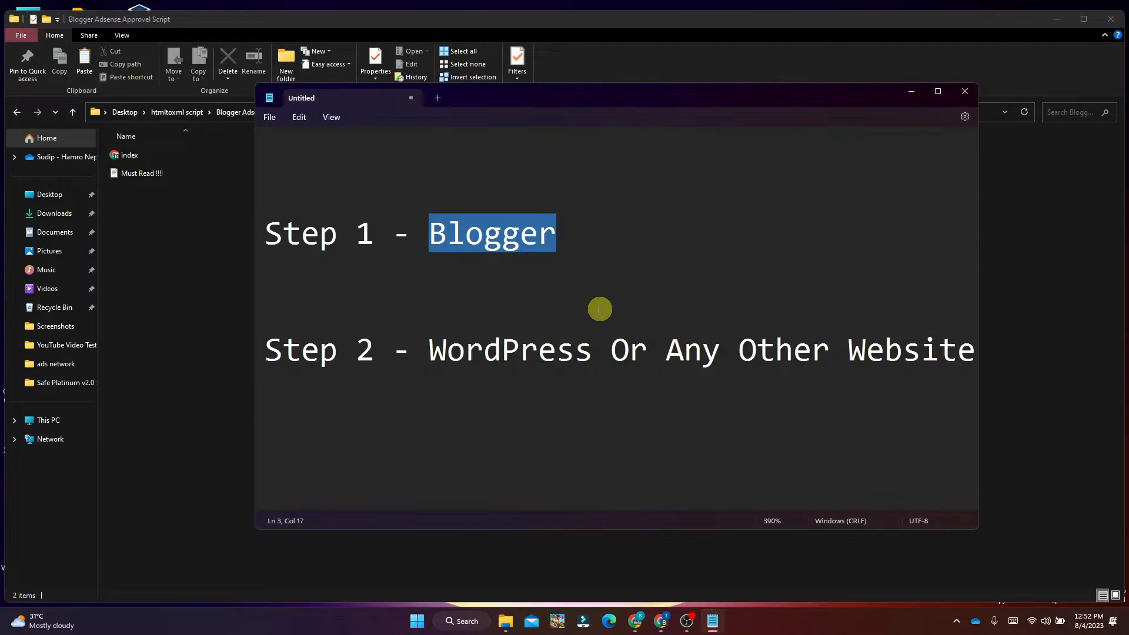
pyautogui.click(428, 232)
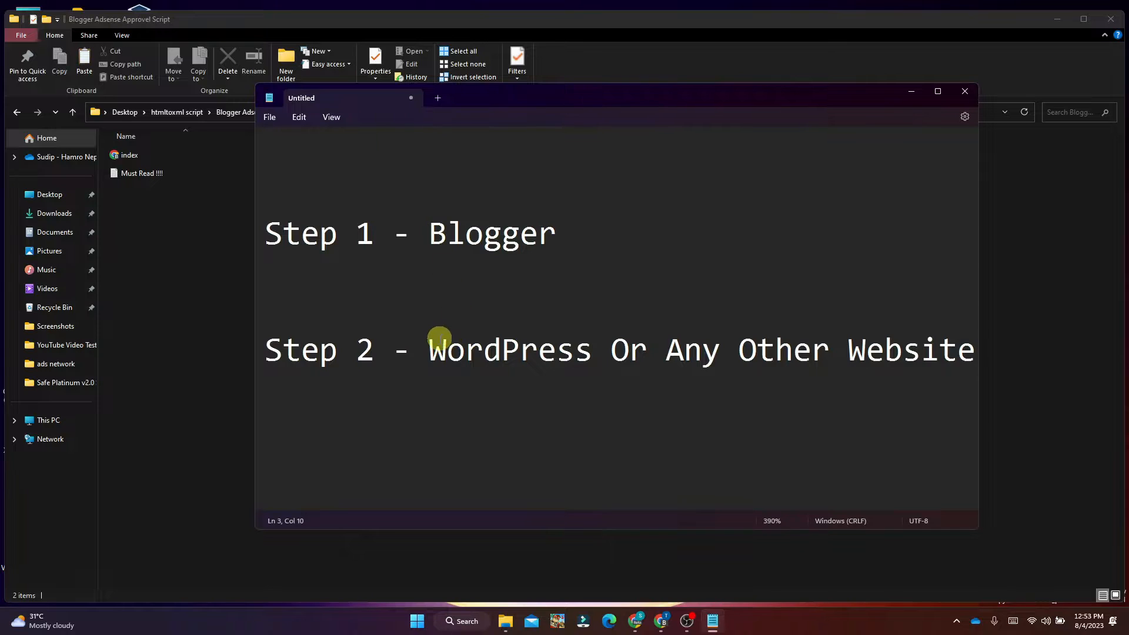
pyautogui.moveTo(428, 351); pyautogui.dragTo(927, 366)
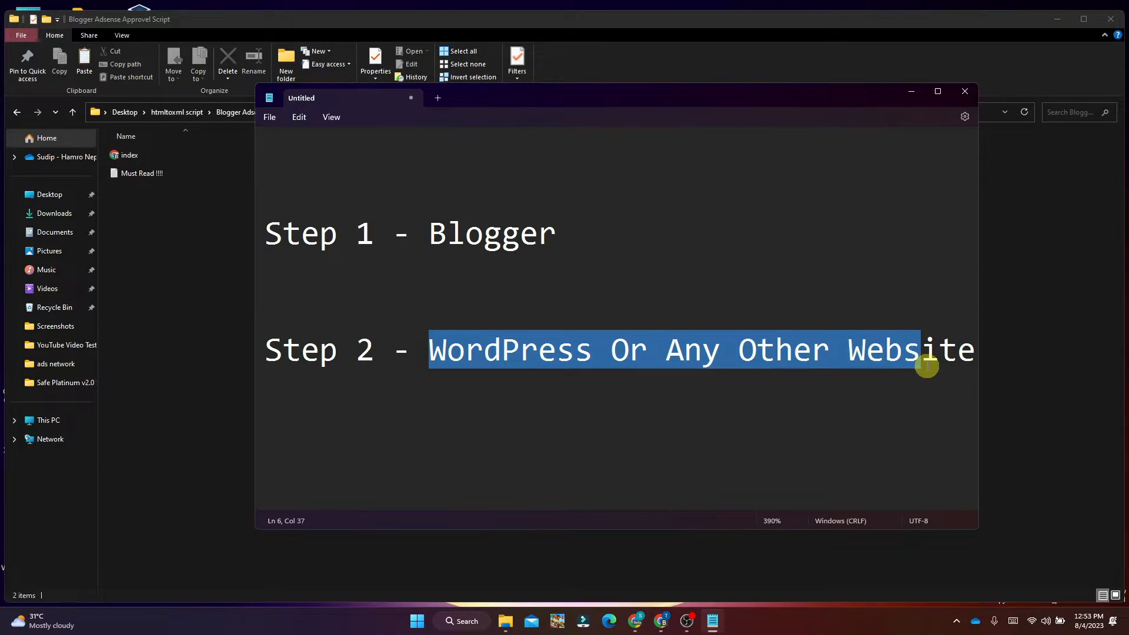
pyautogui.click(1022, 304)
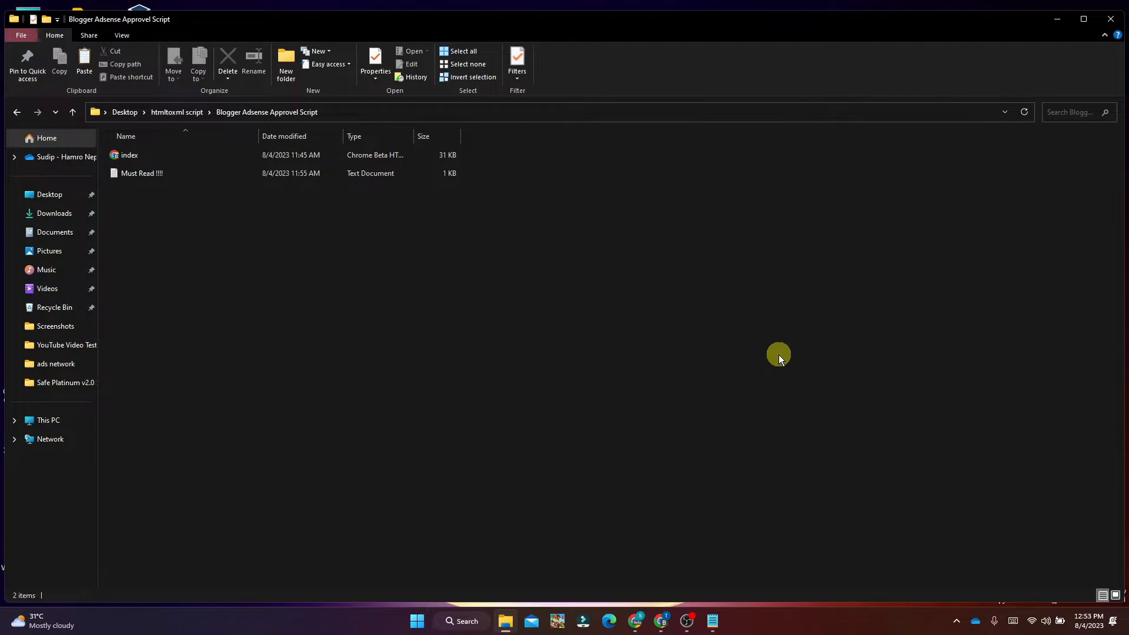
# Switch to Blogger in Chrome and start a new blog with the title "html to xml".
pyautogui.click(653, 597)
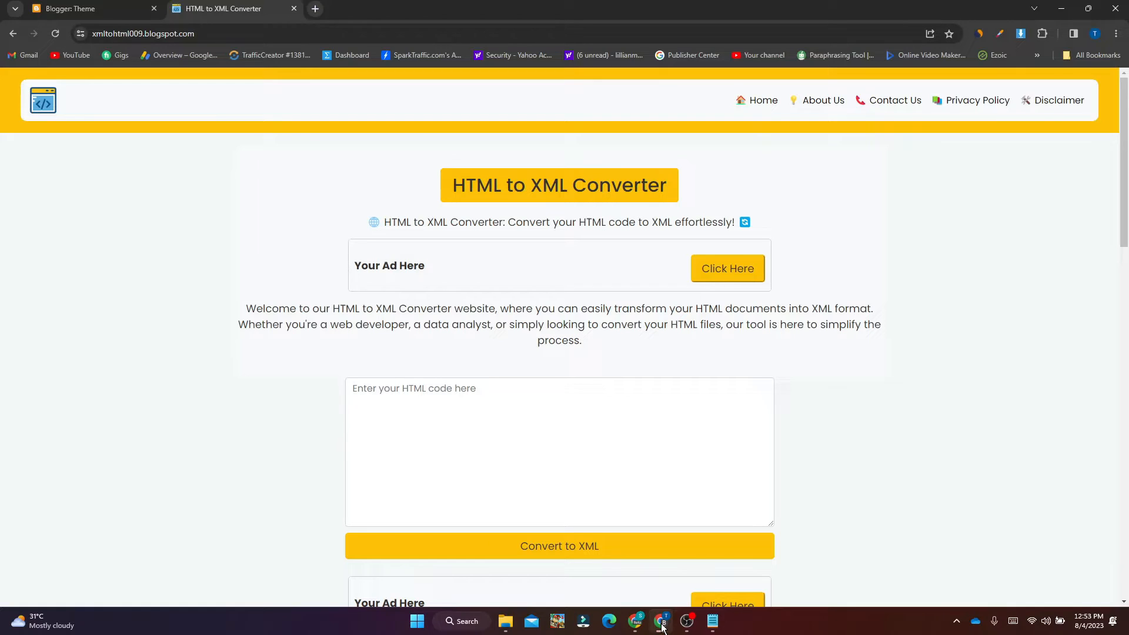
pyautogui.click(123, 7)
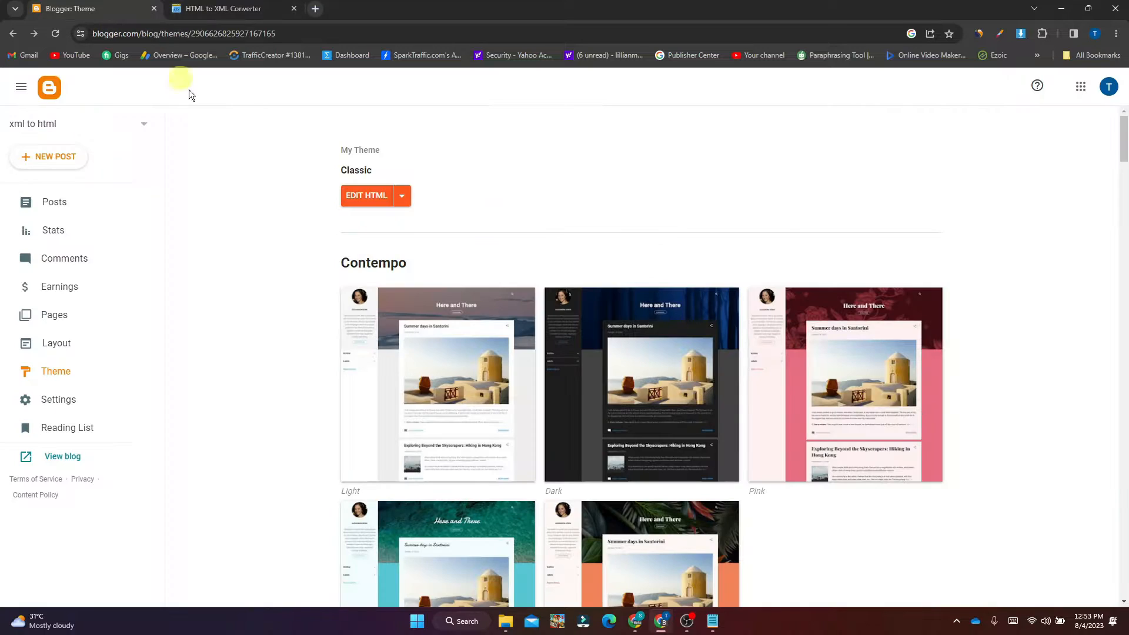
pyautogui.click(124, 127)
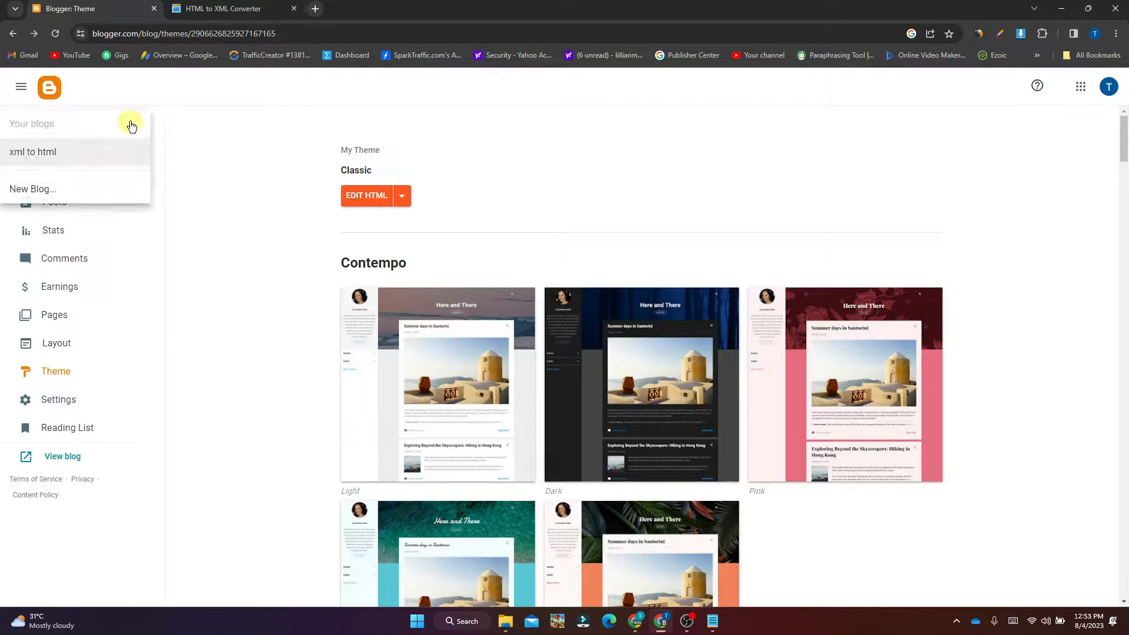
pyautogui.click(58, 192)
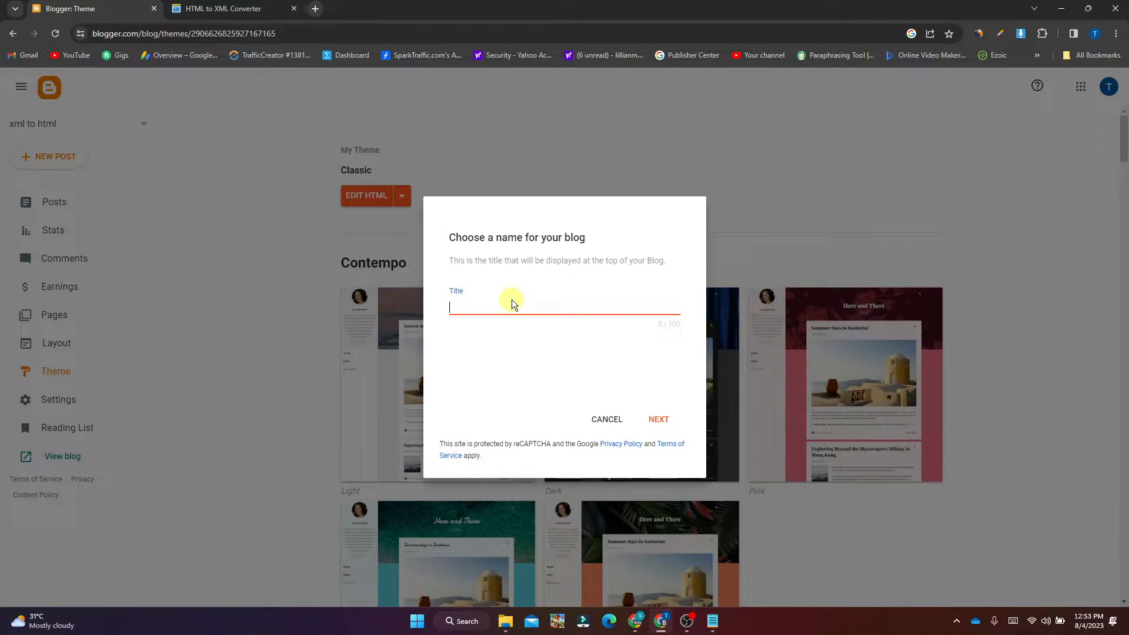
pyautogui.write('xml to')
pyautogui.hotkey('ctrl', 'a')
pyautogui.press('BackSpace')
pyautogui.write('html to')
pyautogui.click(657, 418)
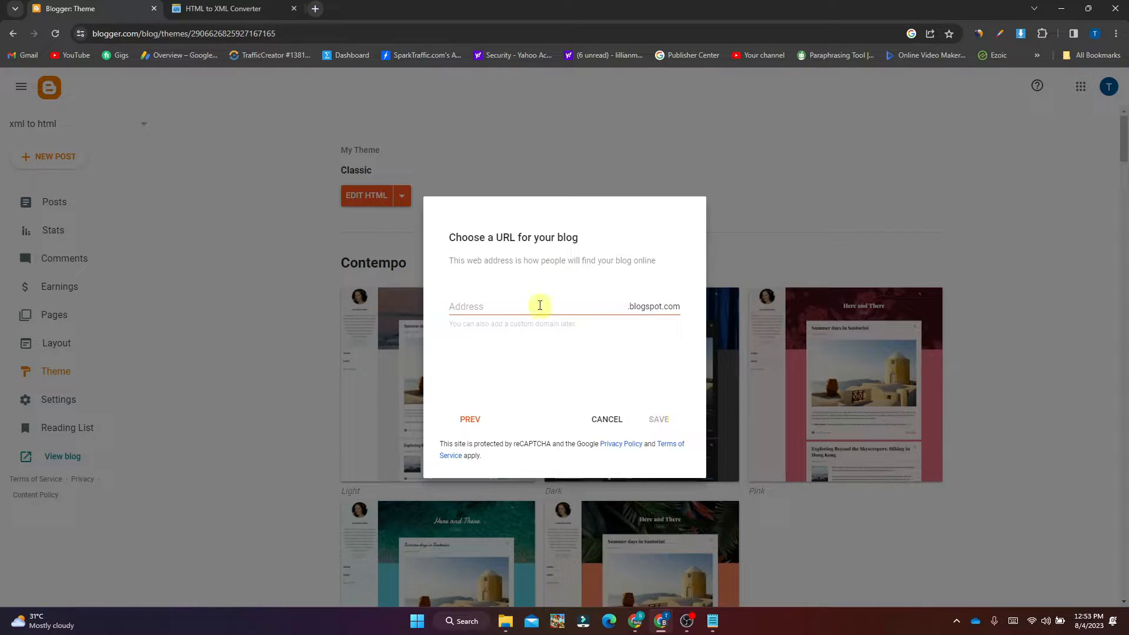
# Set the new blog's address to htmltoxml009 and save the blog.
pyautogui.click(496, 309)
pyautogui.write('htmltoxml009')
pyautogui.click(654, 423)
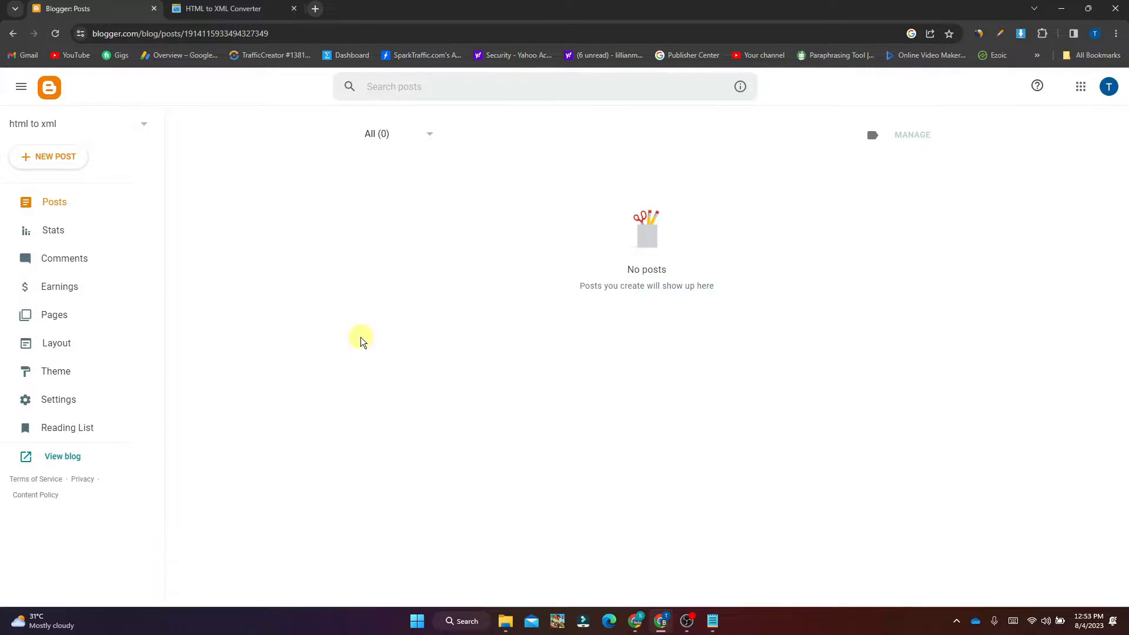
# Apply the Bold variant of the Simple theme to the new blog, accepting the gadget visibility notice.
pyautogui.click(60, 377)
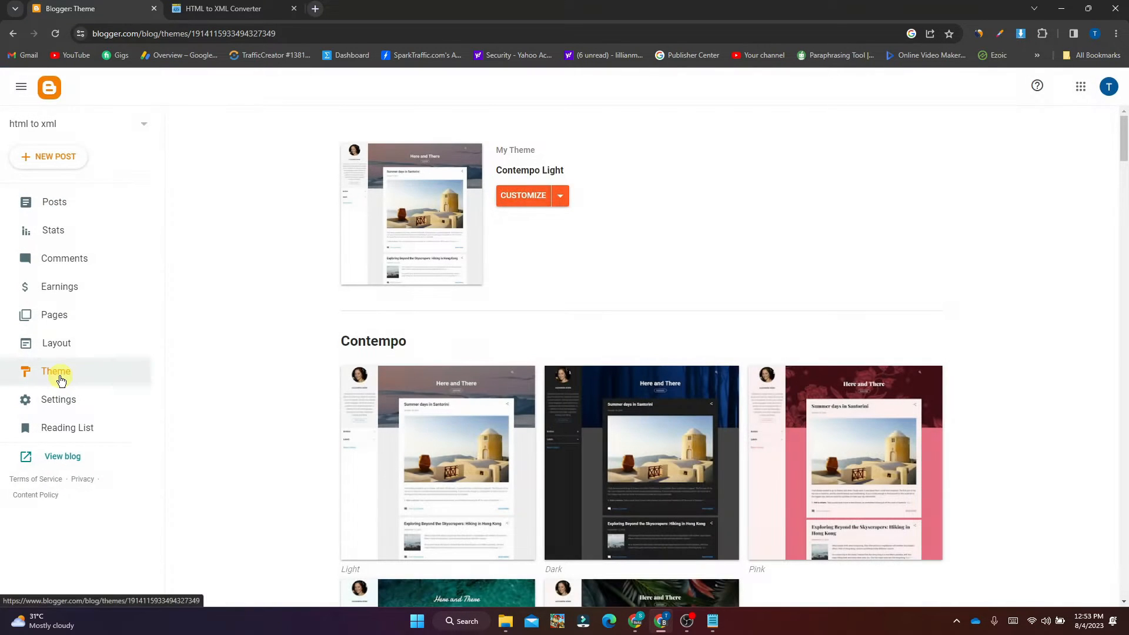
pyautogui.moveTo(1123, 145); pyautogui.dragTo(1082, 351)
pyautogui.moveTo(341, 204); pyautogui.dragTo(414, 208)
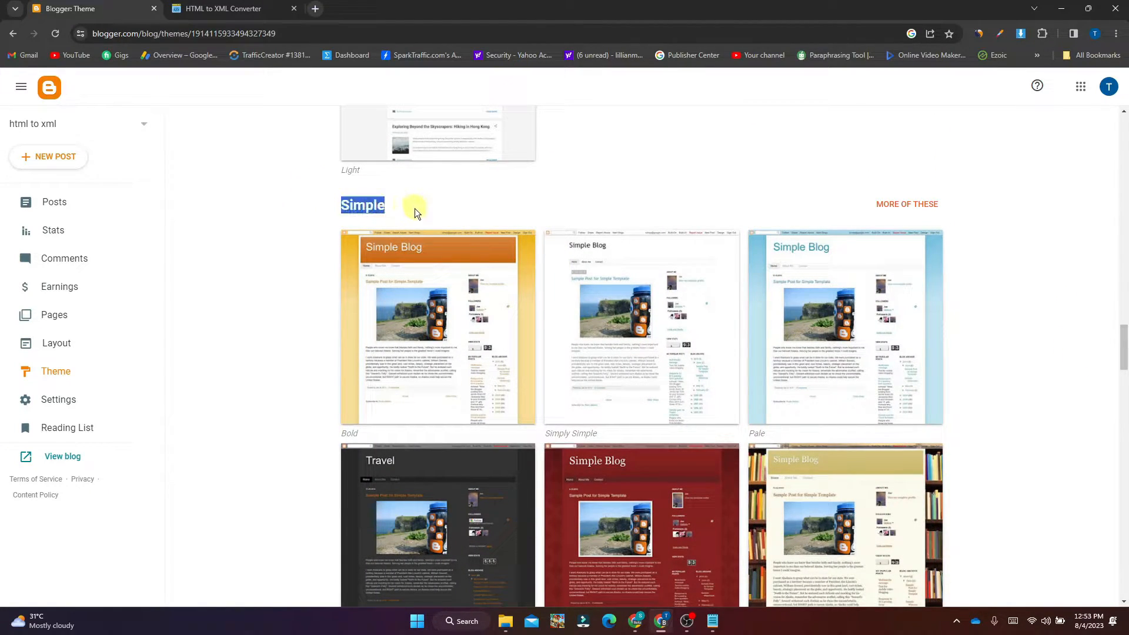
pyautogui.click(424, 301)
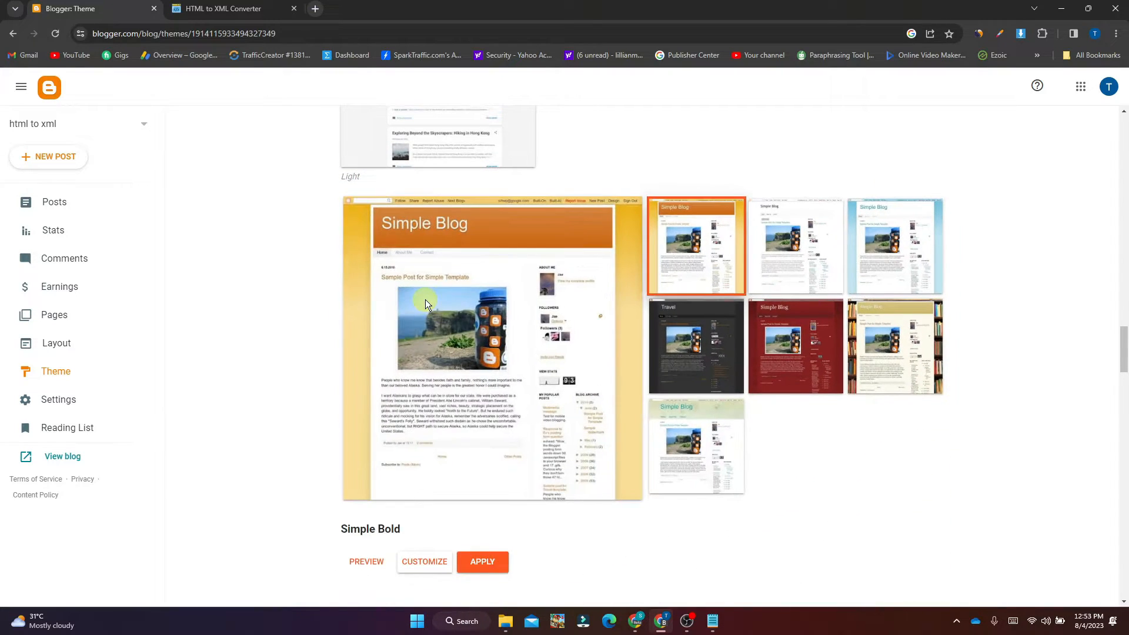
pyautogui.click(493, 561)
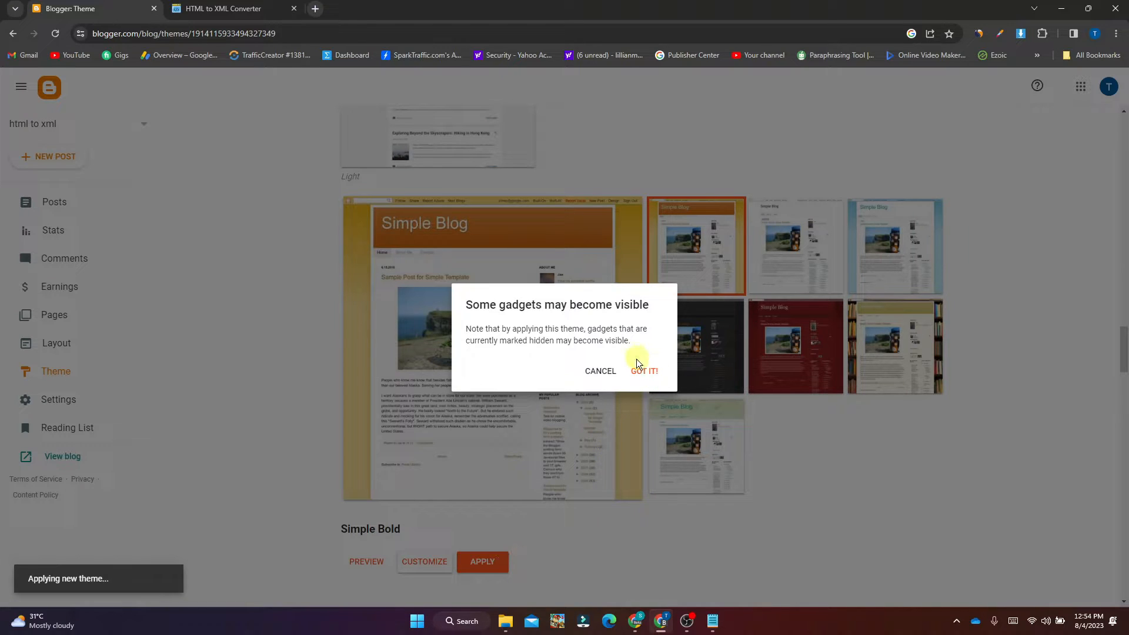
pyautogui.click(643, 370)
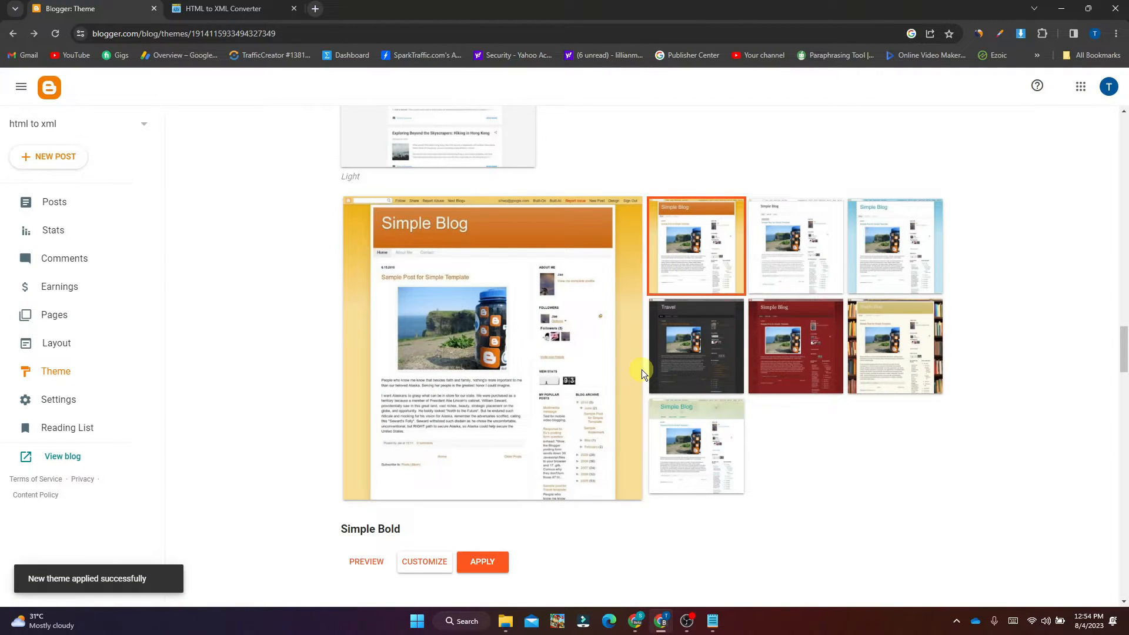
# View the new blog and compare it with the existing HTML to XML Converter site.
pyautogui.moveTo(1123, 356); pyautogui.dragTo(1125, 112)
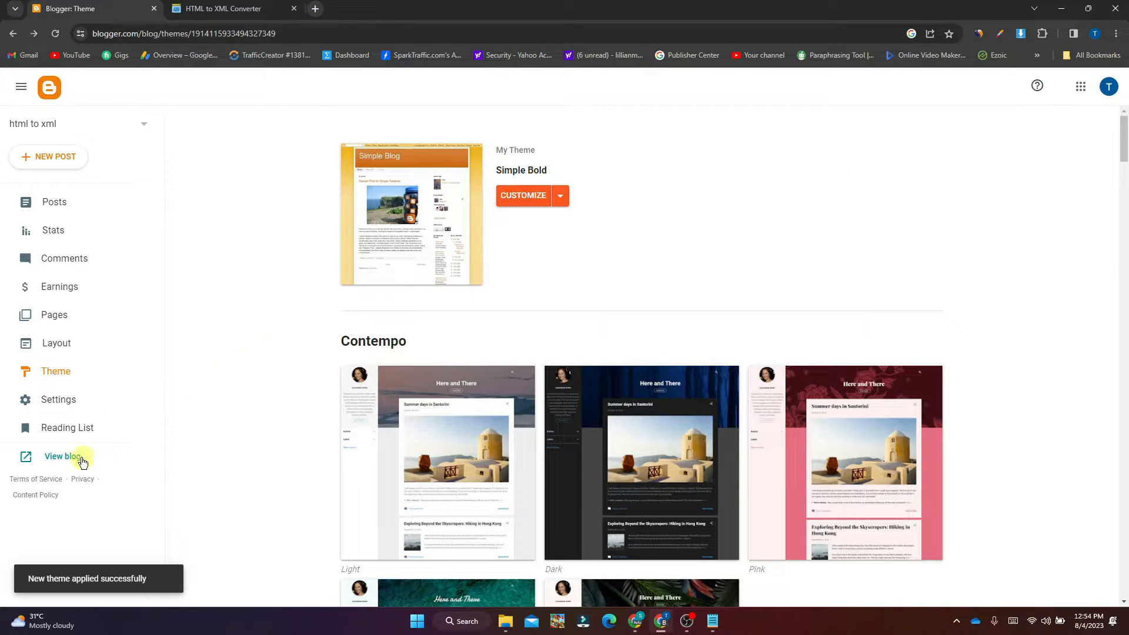
pyautogui.click(63, 457)
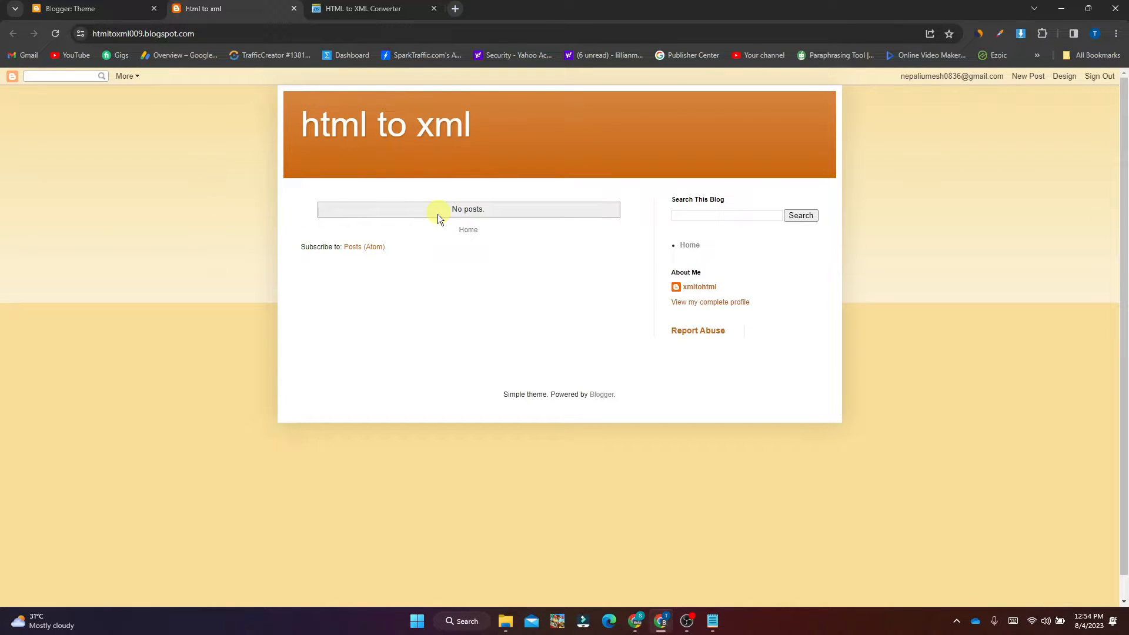
pyautogui.click(373, 8)
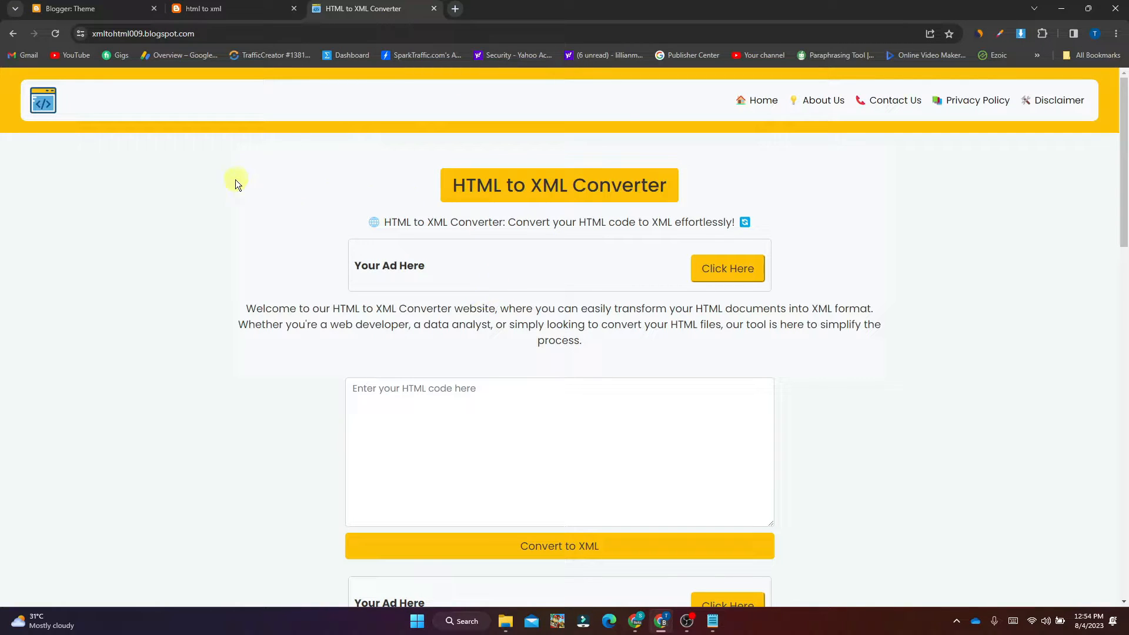
# Switch the new blog to the first generation Classic theme without a backup.
pyautogui.click(101, 9)
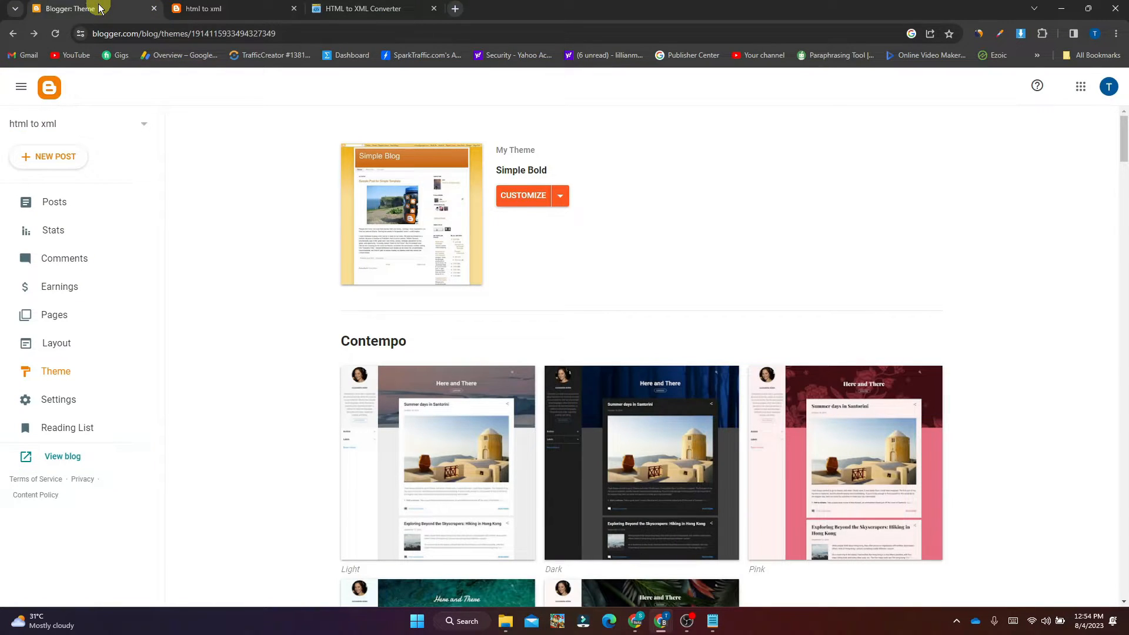
pyautogui.click(561, 197)
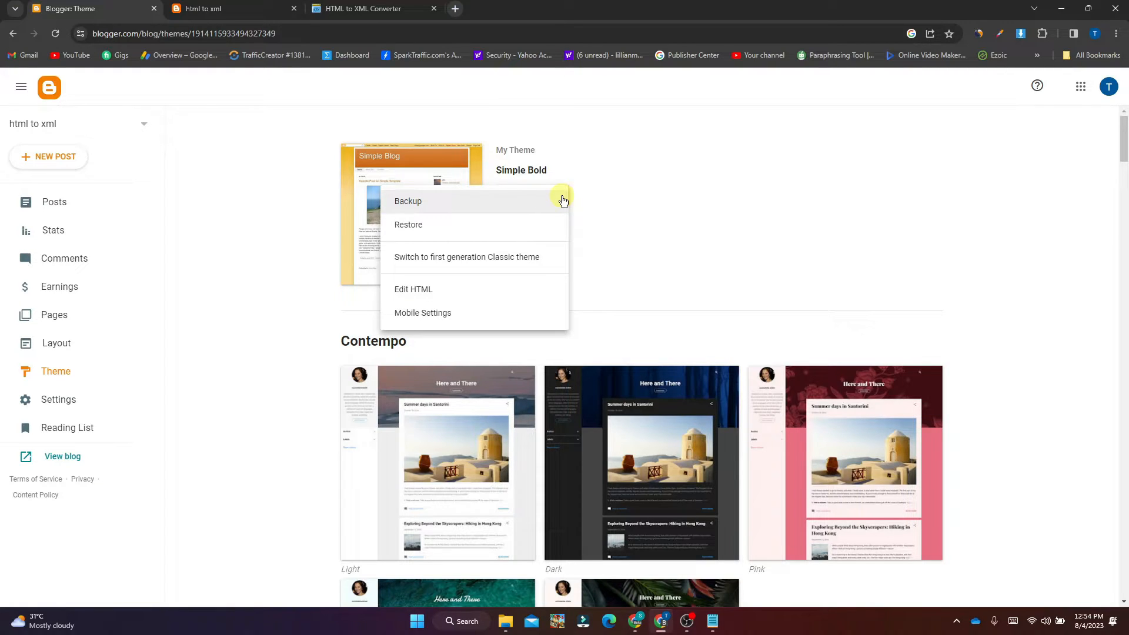
pyautogui.click(479, 263)
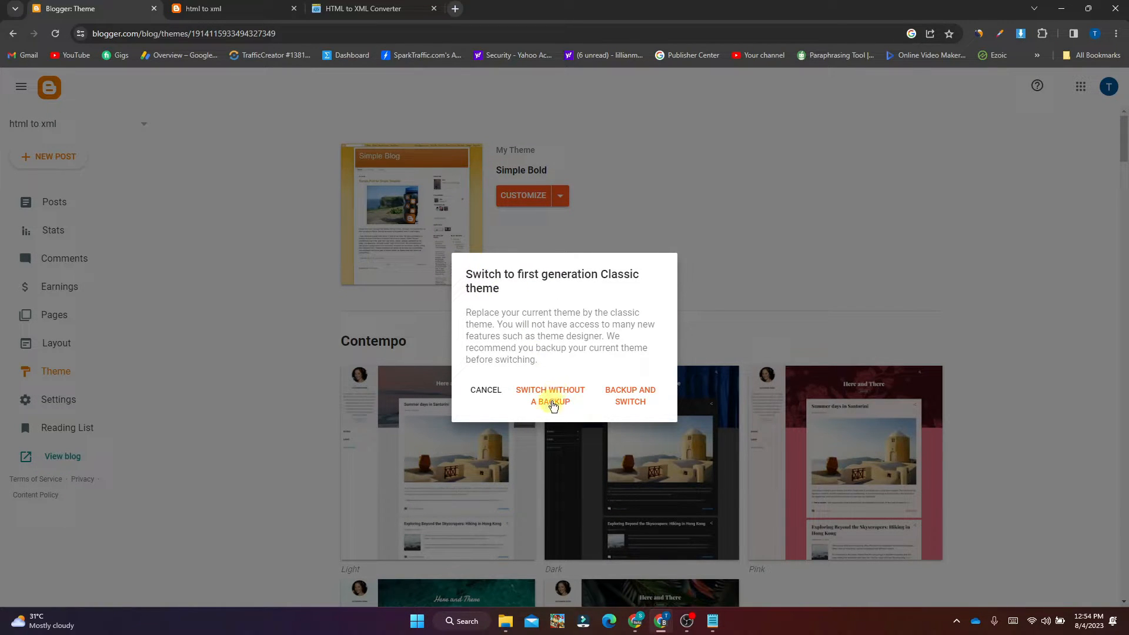
pyautogui.click(548, 401)
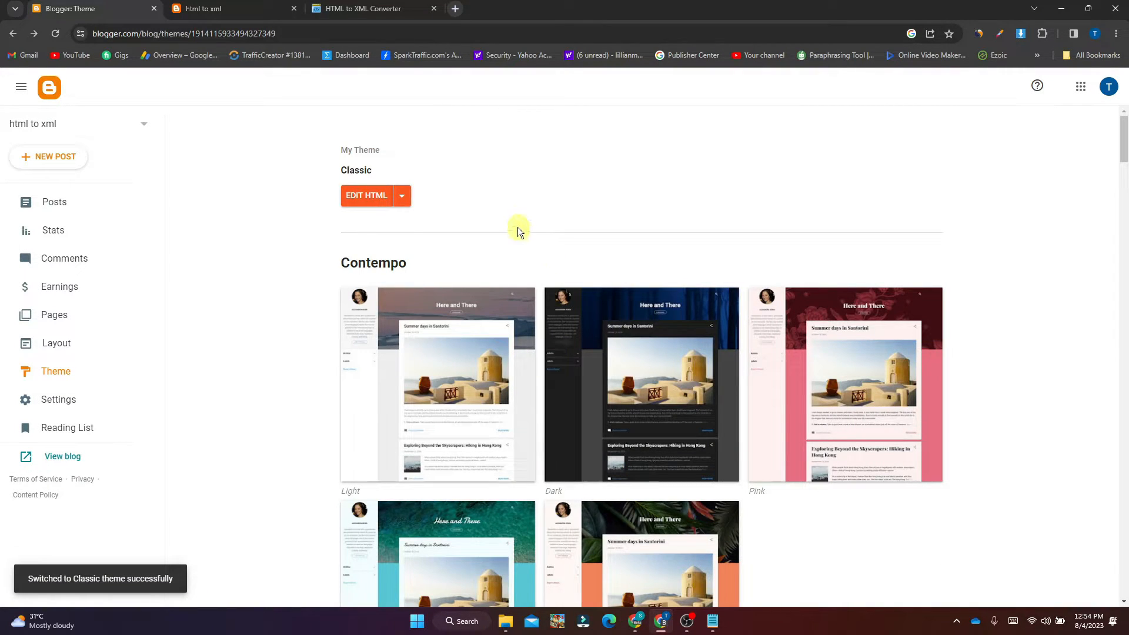
# Open the Classic theme's HTML for editing and delete all of its code.
pyautogui.click(365, 197)
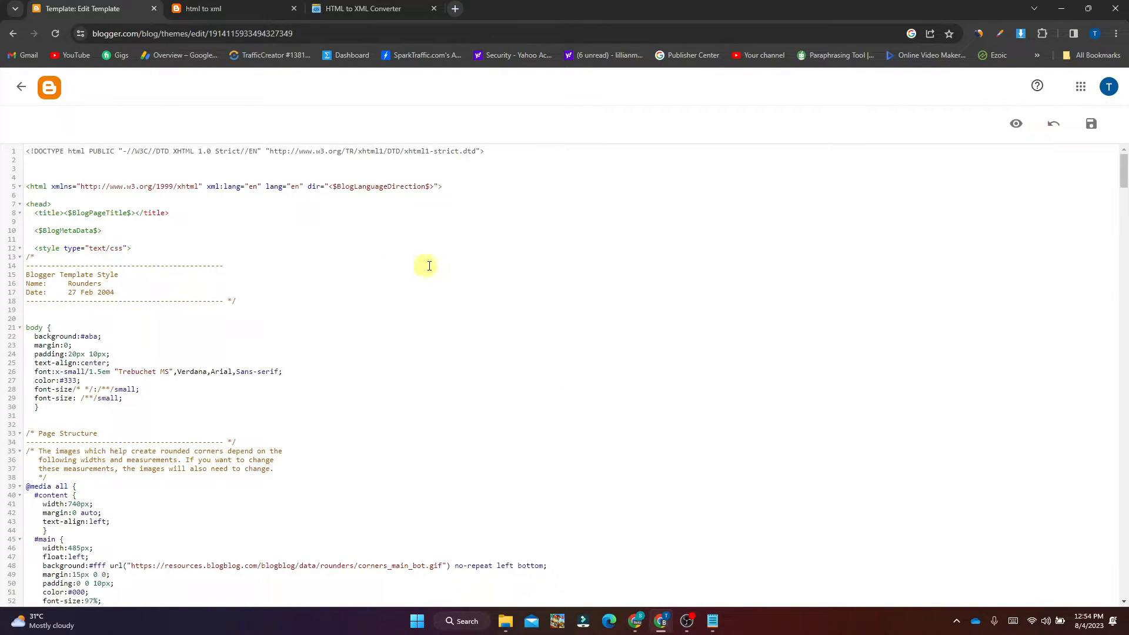
pyautogui.click(434, 266)
pyautogui.hotkey('ctrl', 'a')
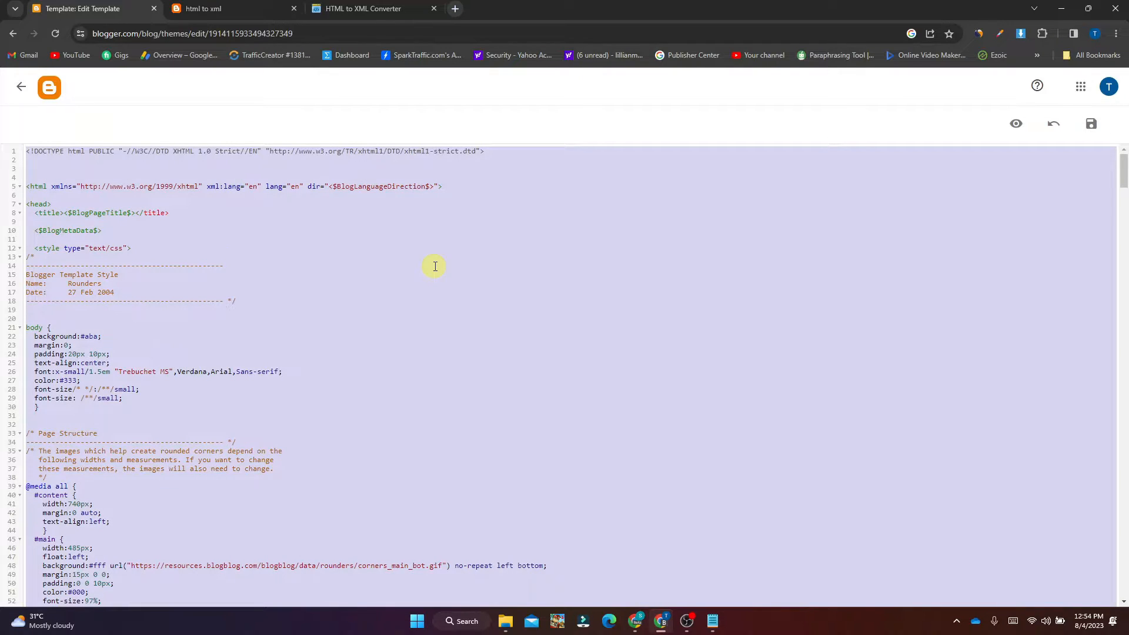
pyautogui.press('BackSpace')
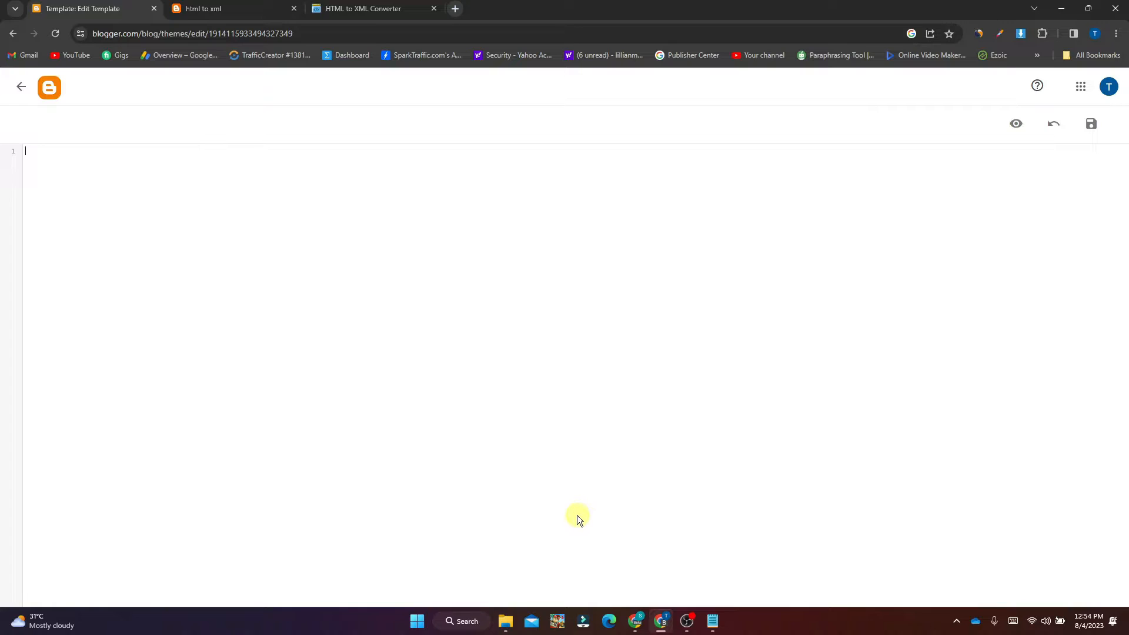
# Open the index file from the Blogger Adsense Approvel Script folder in Notepad.
pyautogui.click(506, 621)
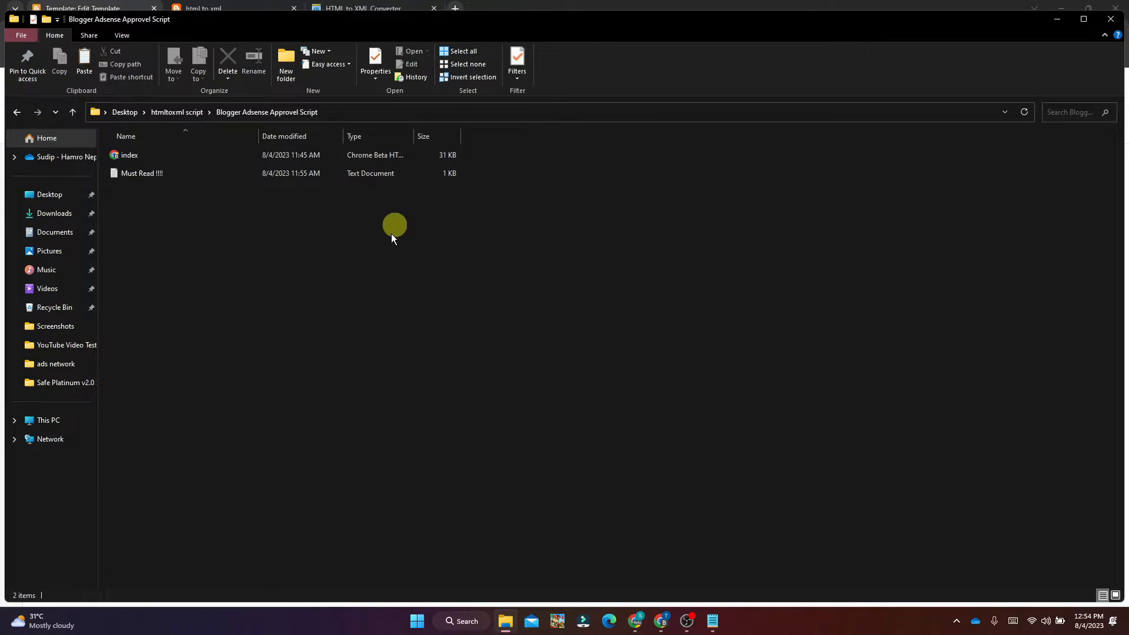
pyautogui.click(305, 157)
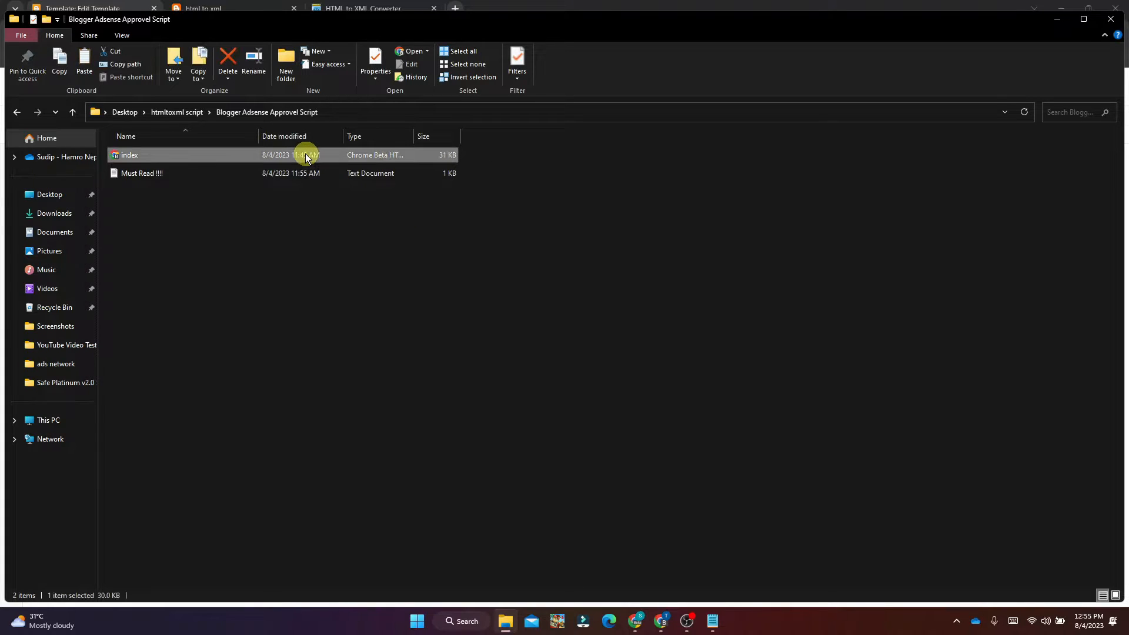
pyautogui.rightClick(306, 158)
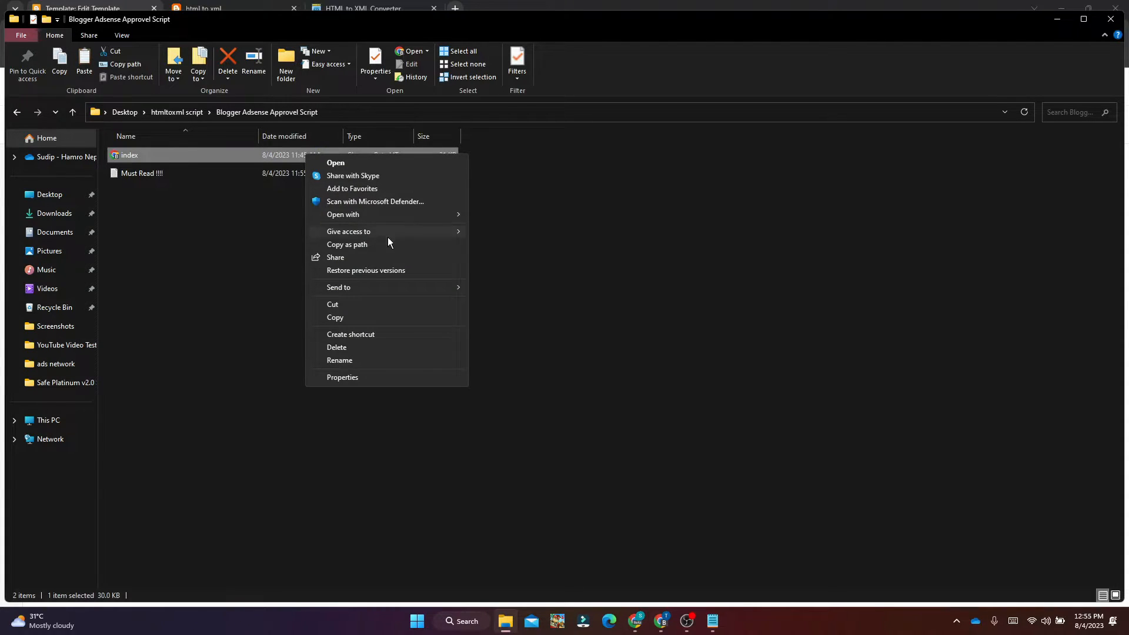
pyautogui.moveTo(407, 216)
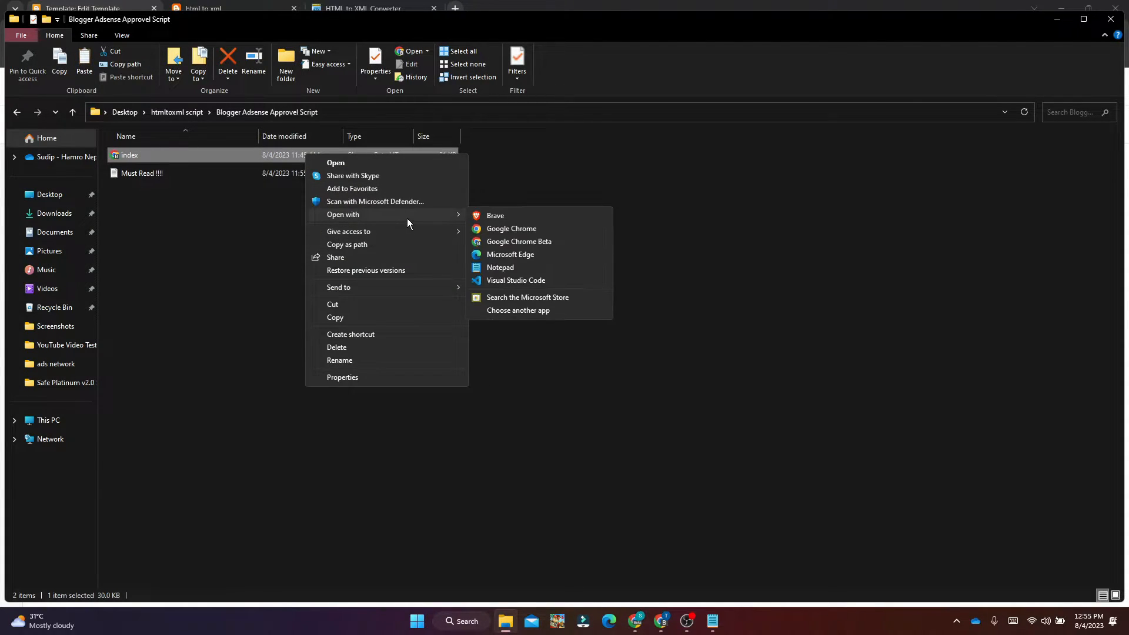
pyautogui.click(519, 267)
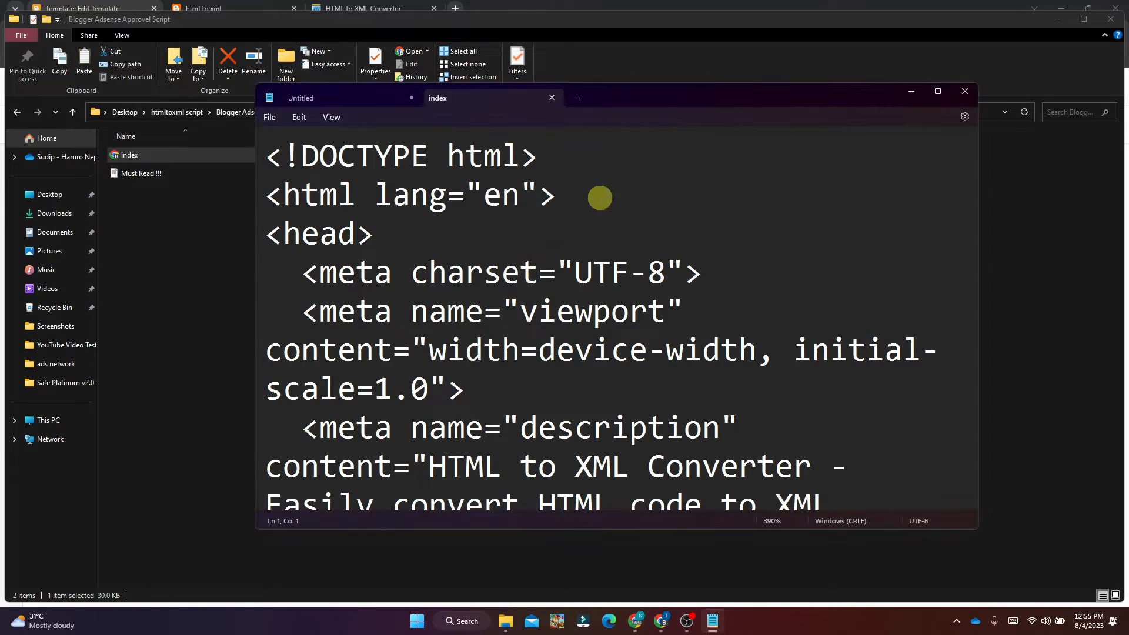
# Copy all of the index file's code into the blog's empty theme HTML and save the theme.
pyautogui.hotkey('ctrl', 'a')
pyautogui.hotkey('ctrl', 'c')
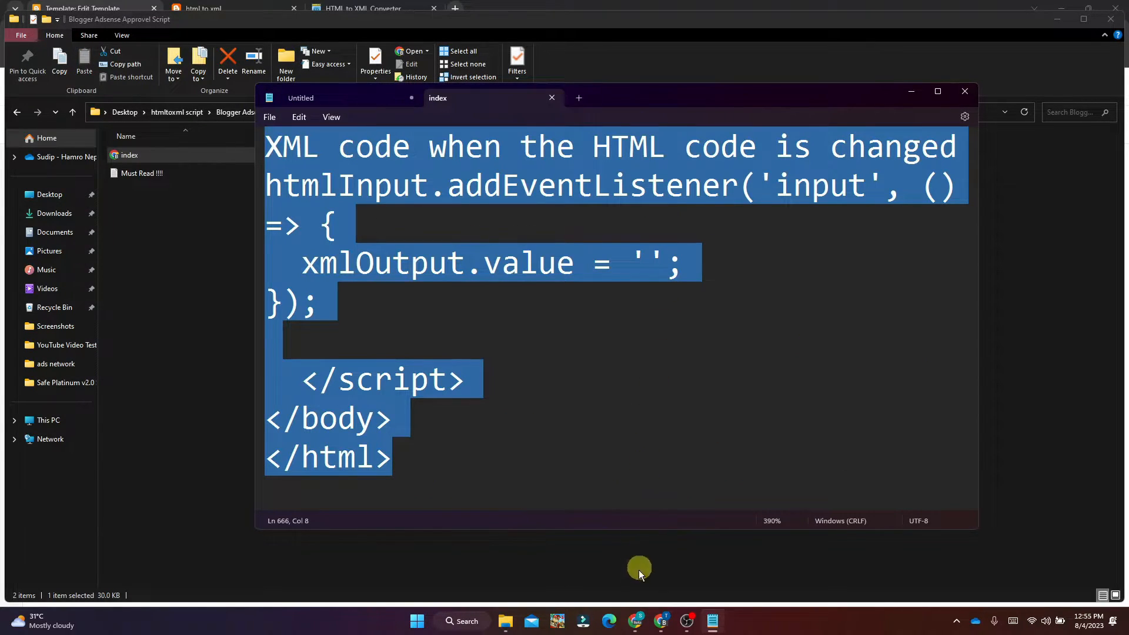
pyautogui.click(662, 630)
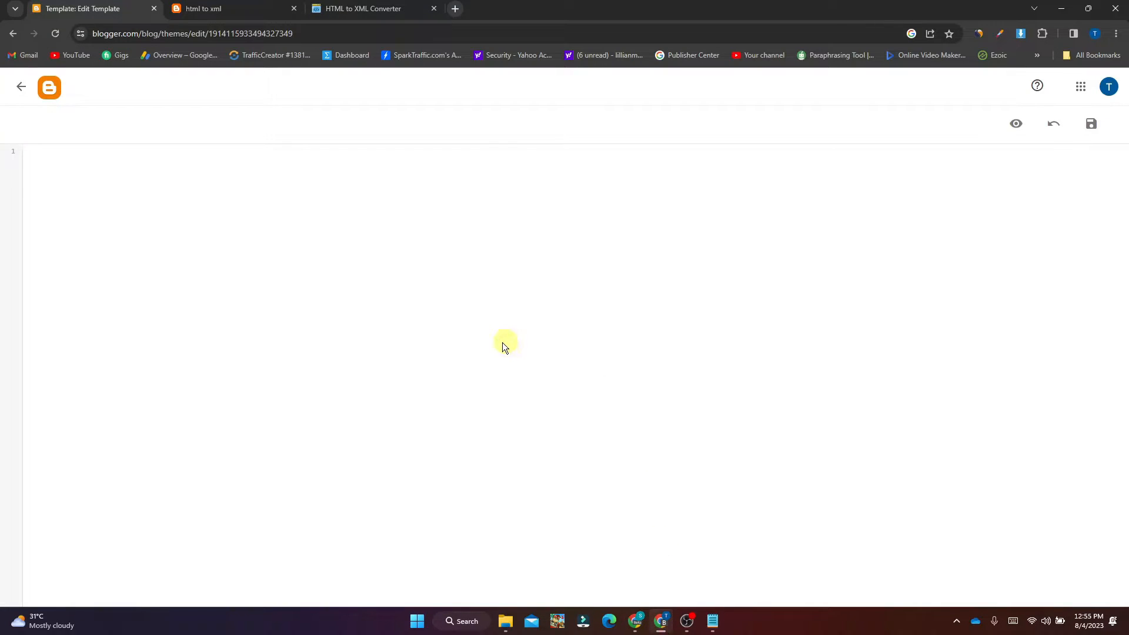
pyautogui.hotkey('ctrl', 'v')
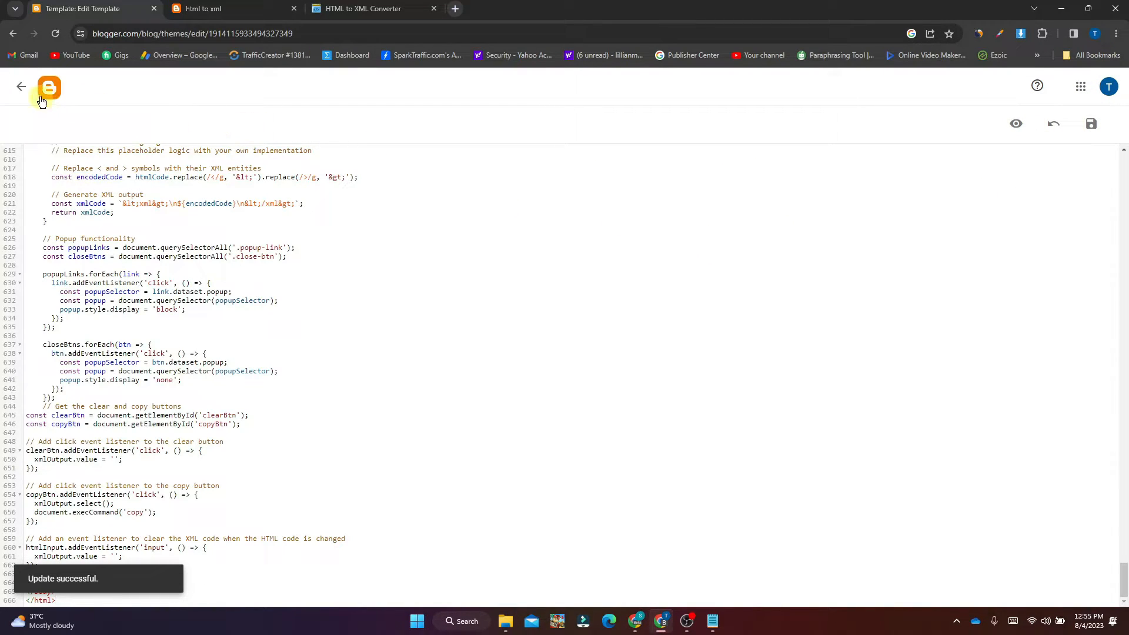
# Reload the new blog and compare its header with the existing HTML to XML Converter site.
pyautogui.click(228, 7)
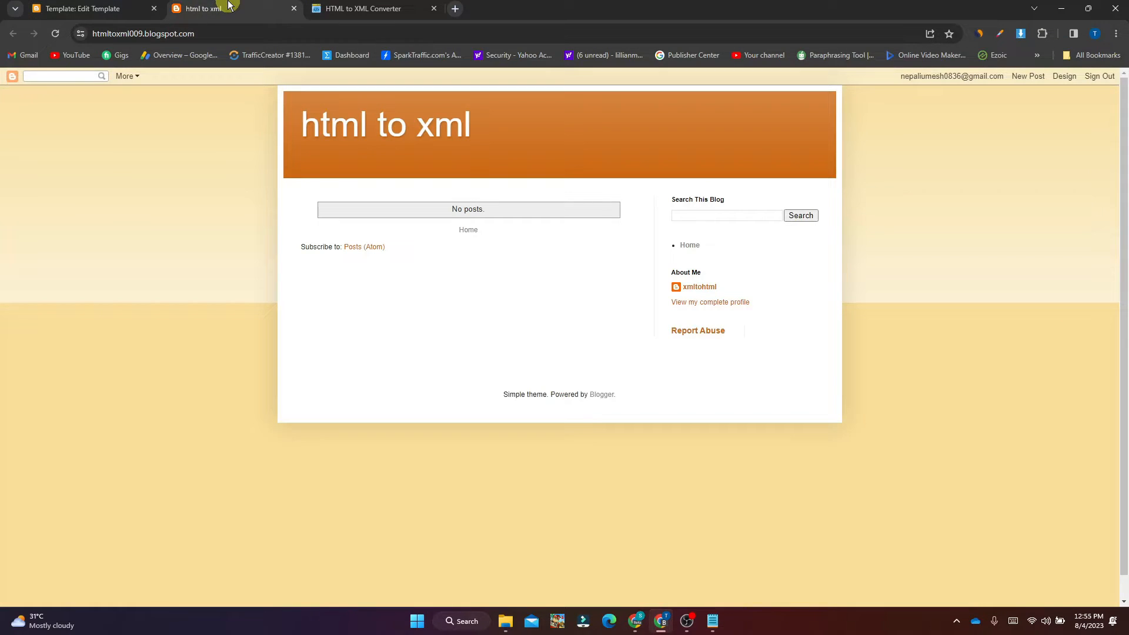
pyautogui.click(56, 34)
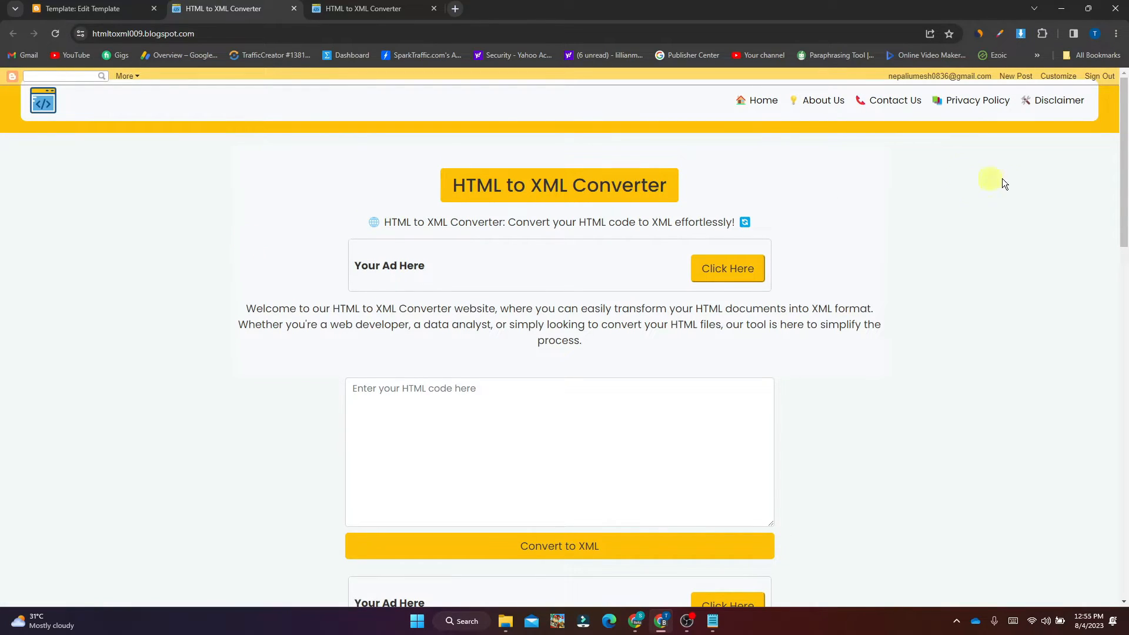
pyautogui.moveTo(1128, 140); pyautogui.dragTo(1119, 31)
pyautogui.click(377, 9)
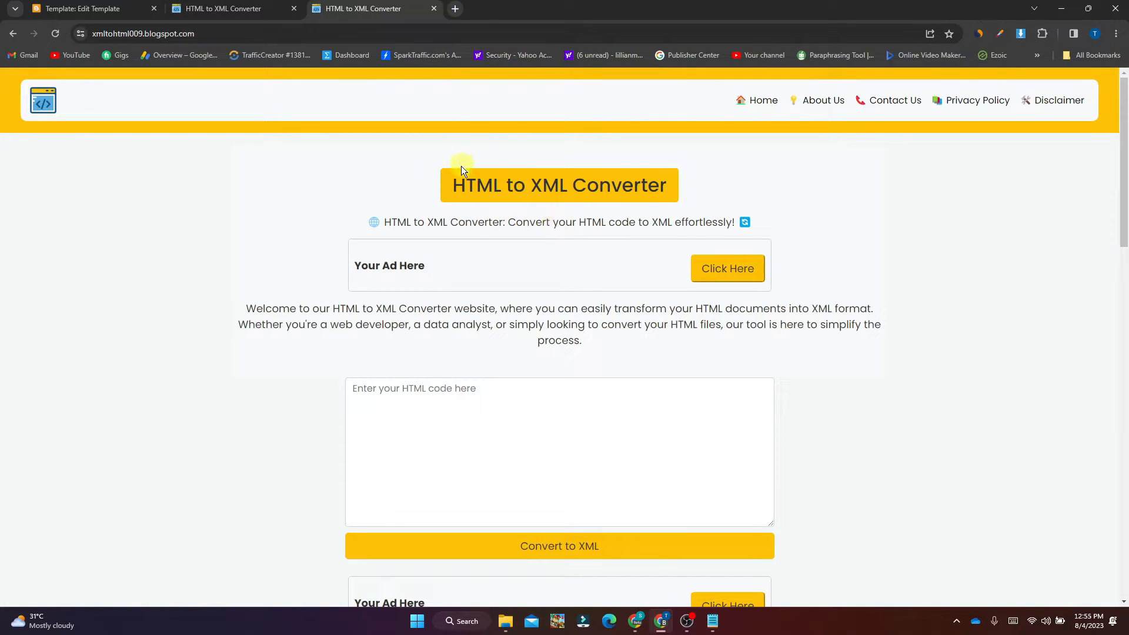
pyautogui.click(258, 9)
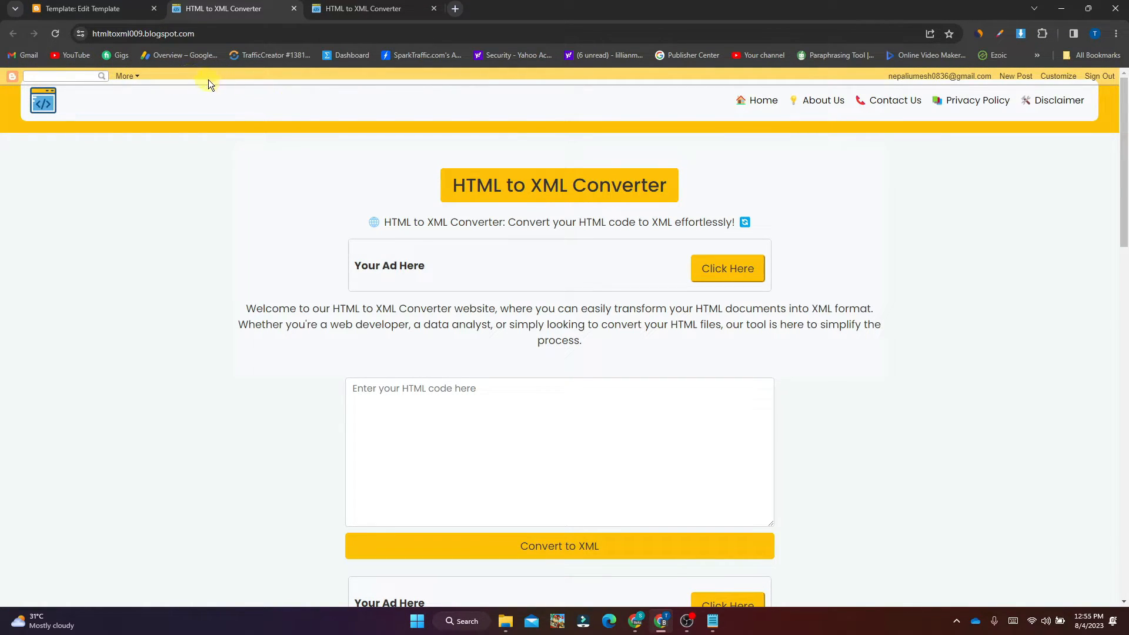
pyautogui.click(362, 9)
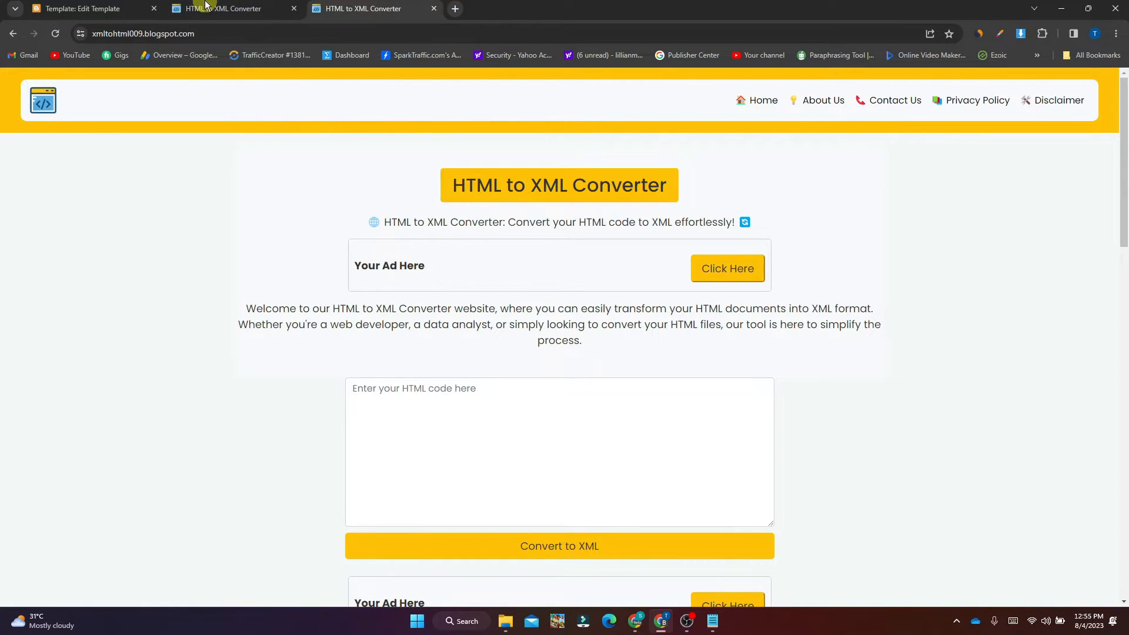
# Set the Classic theme's NavBar to Off and save the change.
pyautogui.click(125, 5)
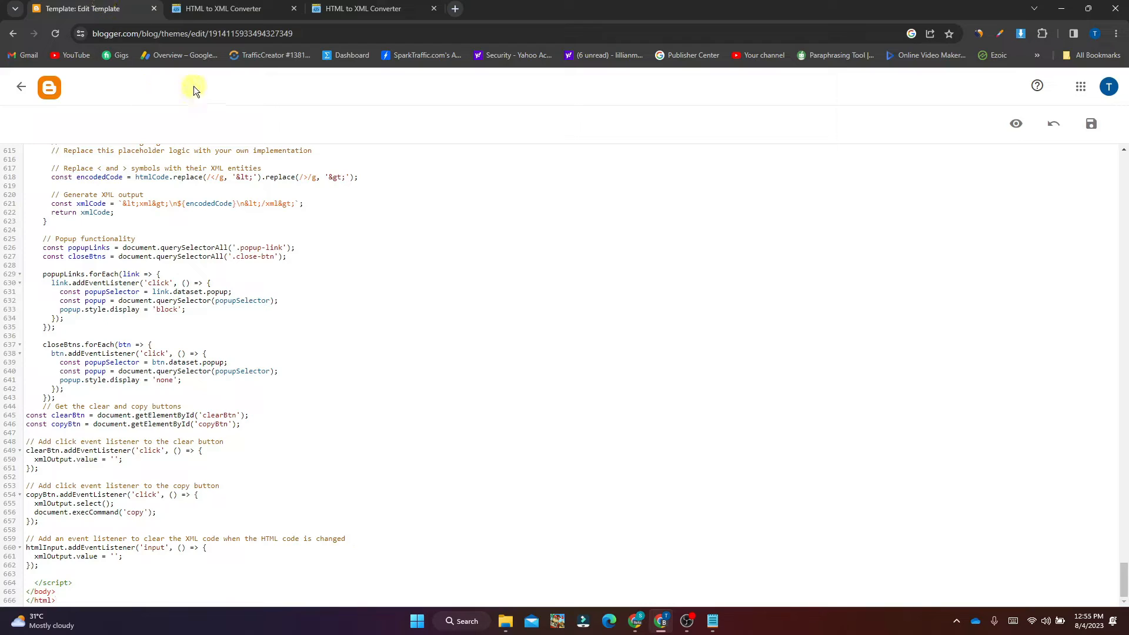
pyautogui.click(22, 87)
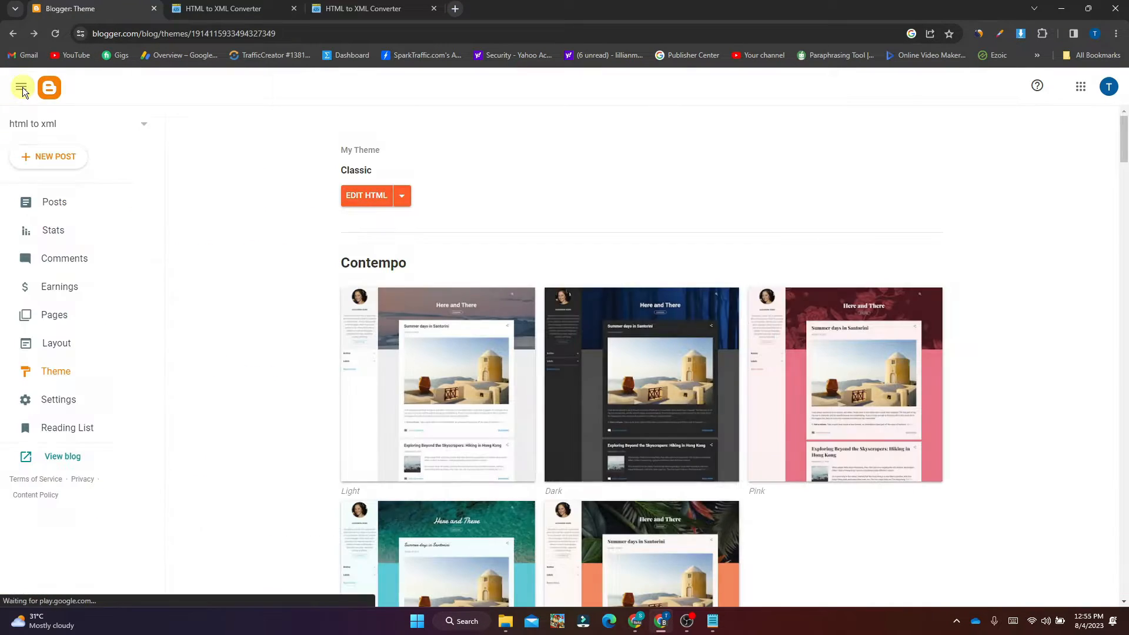
pyautogui.click(403, 197)
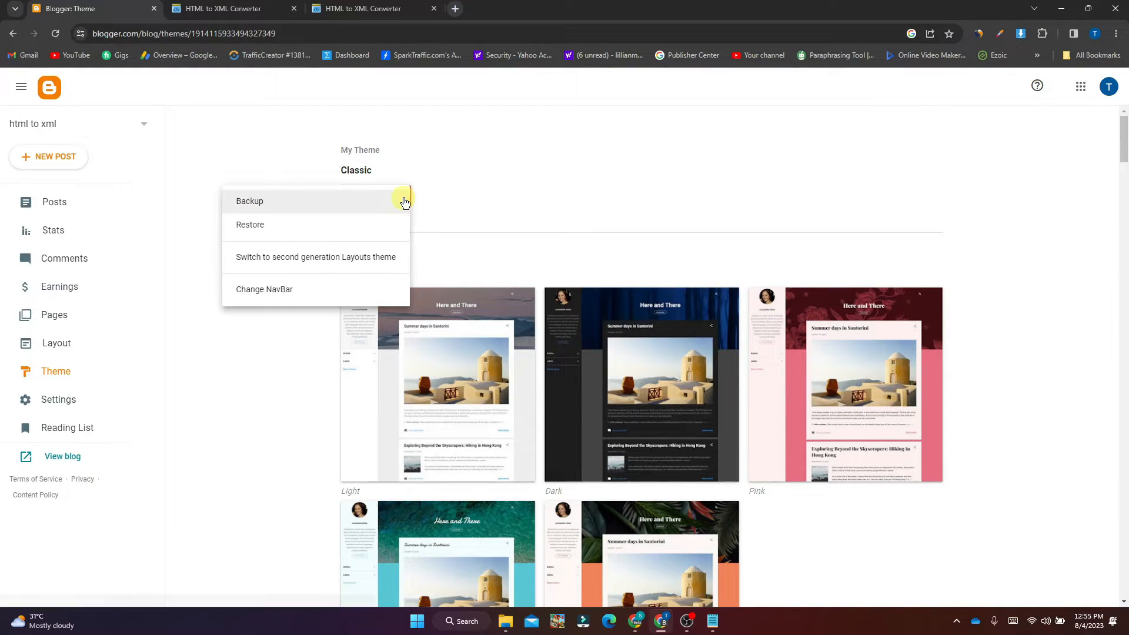
pyautogui.click(315, 290)
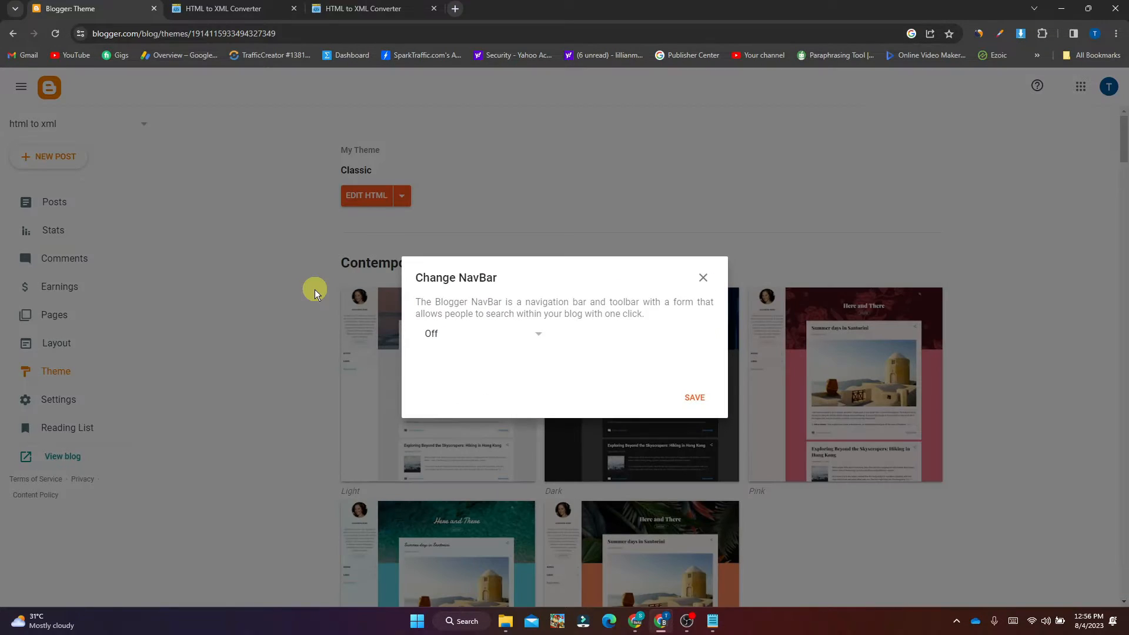
pyautogui.click(467, 339)
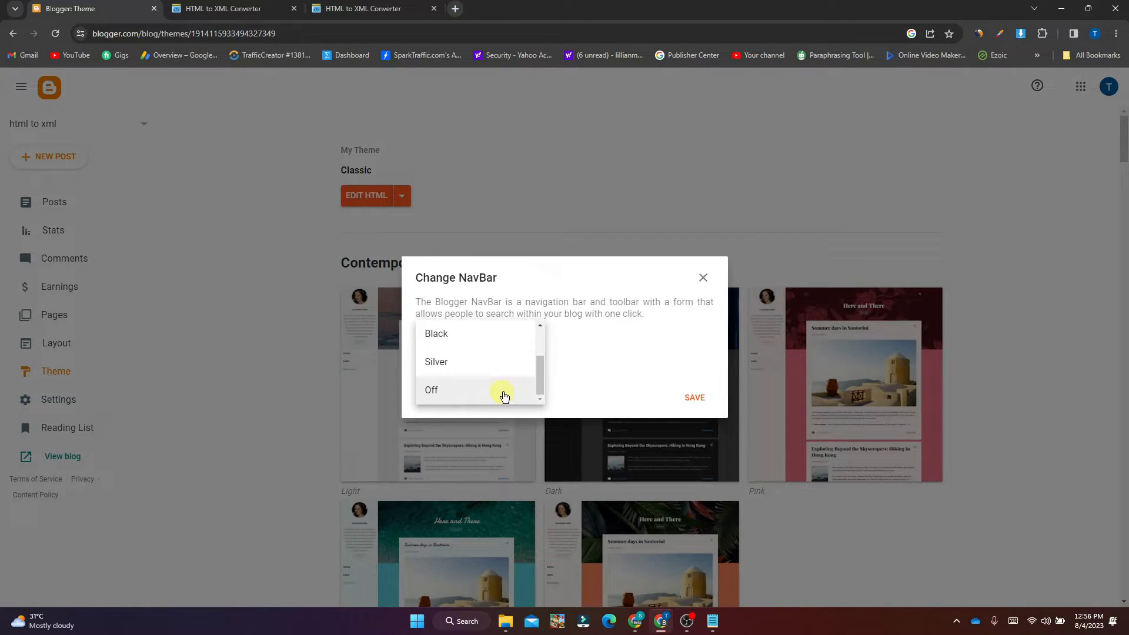
pyautogui.click(453, 397)
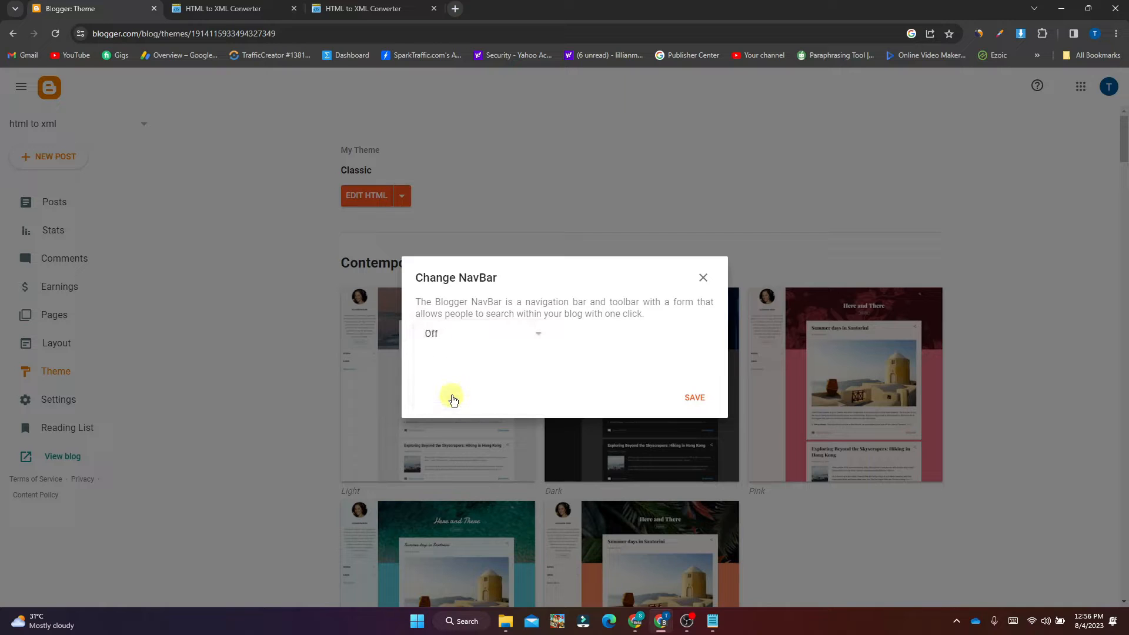
pyautogui.click(694, 400)
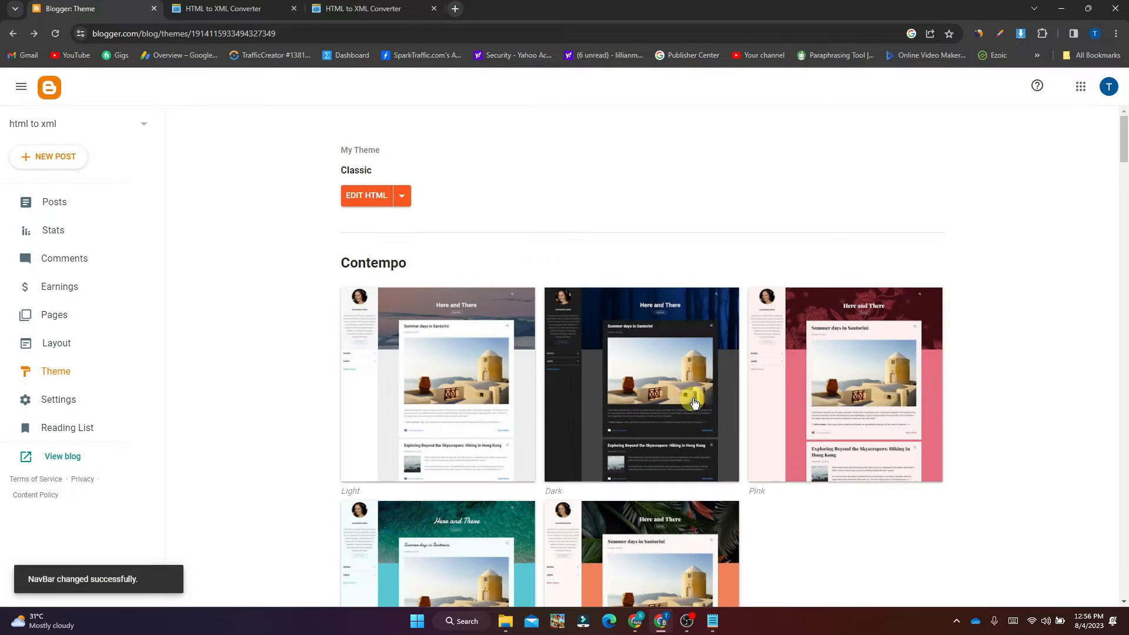
# Reload the new blog and check its home page and About Us popup.
pyautogui.click(253, 8)
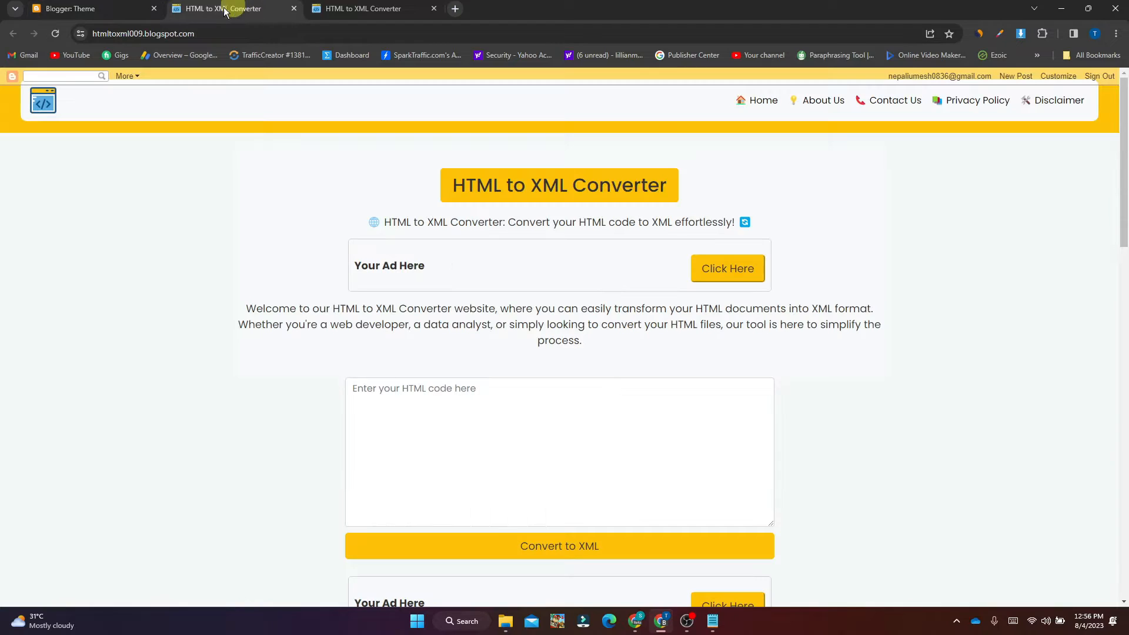
pyautogui.click(57, 34)
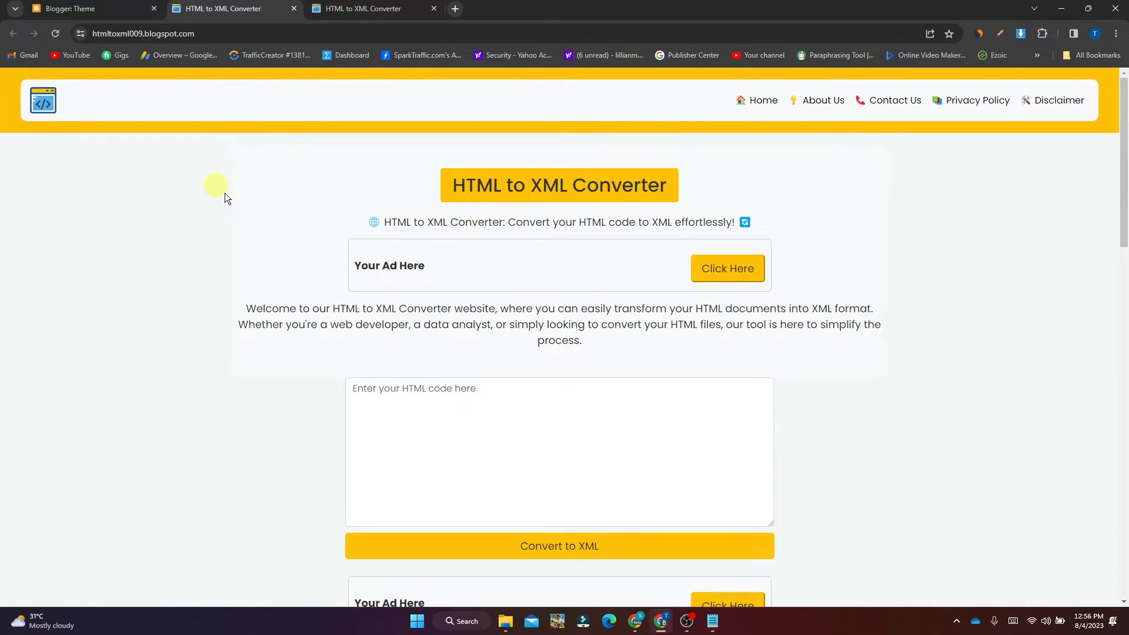
pyautogui.moveTo(1124, 184); pyautogui.dragTo(1123, 52)
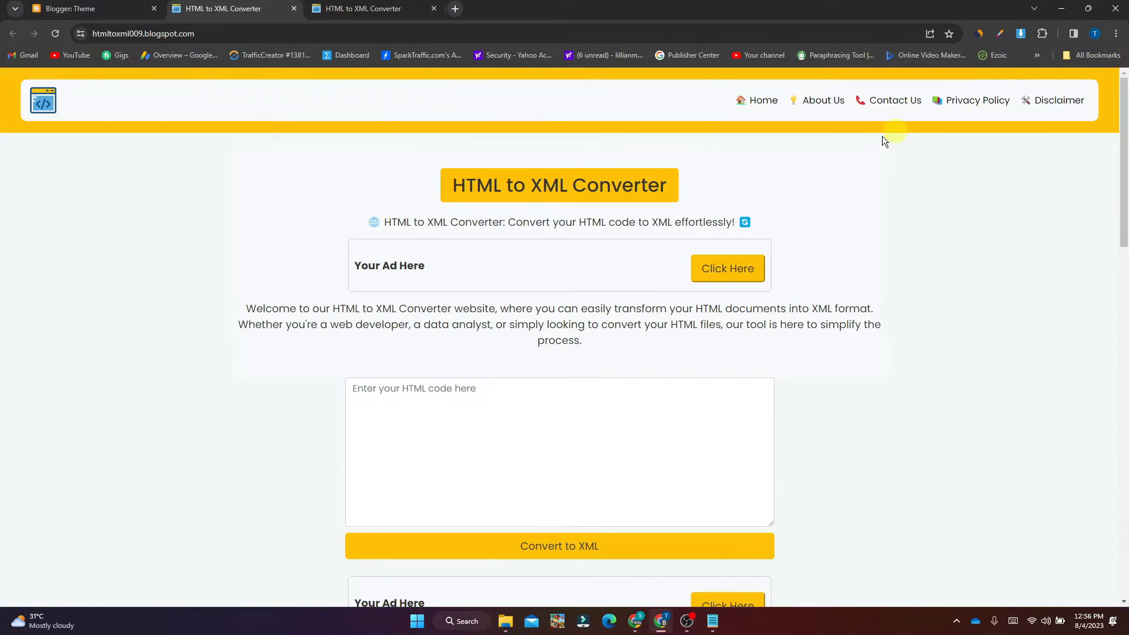
pyautogui.click(819, 100)
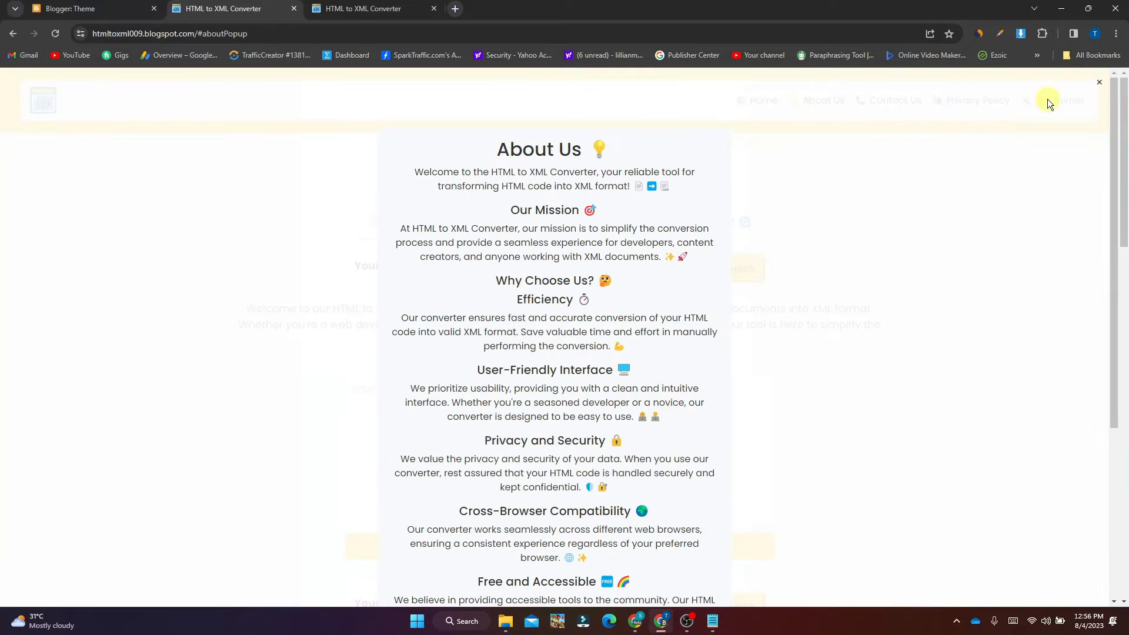
pyautogui.moveTo(1116, 141); pyautogui.dragTo(1110, 111)
pyautogui.click(1099, 83)
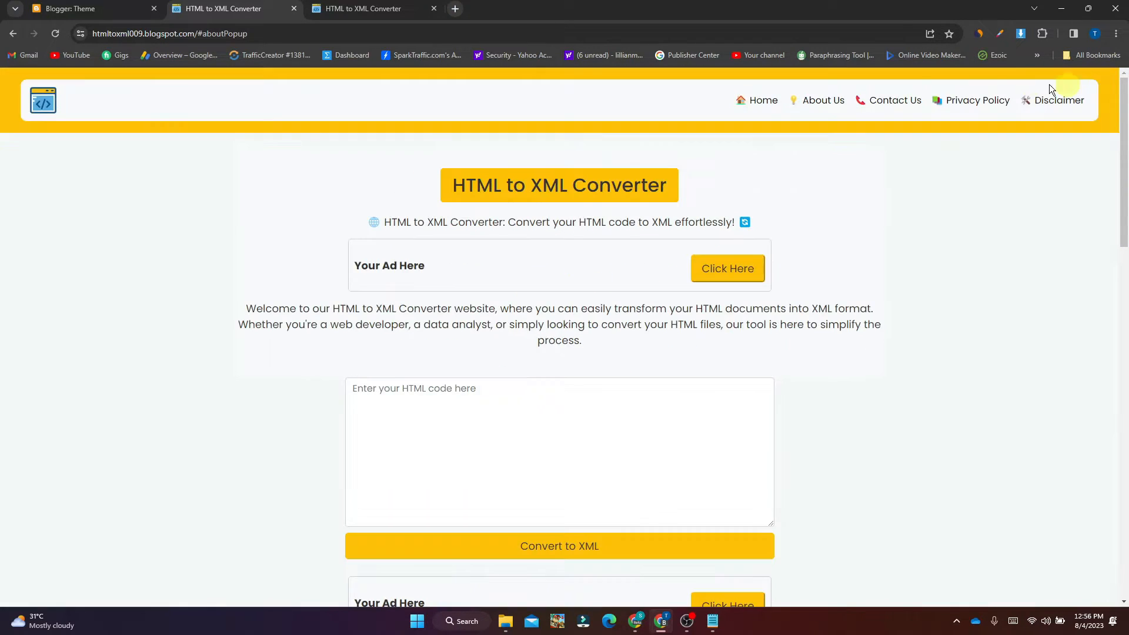
# Open the theme's HTML and locate the welcome description paragraph below the first ad block.
pyautogui.click(94, 8)
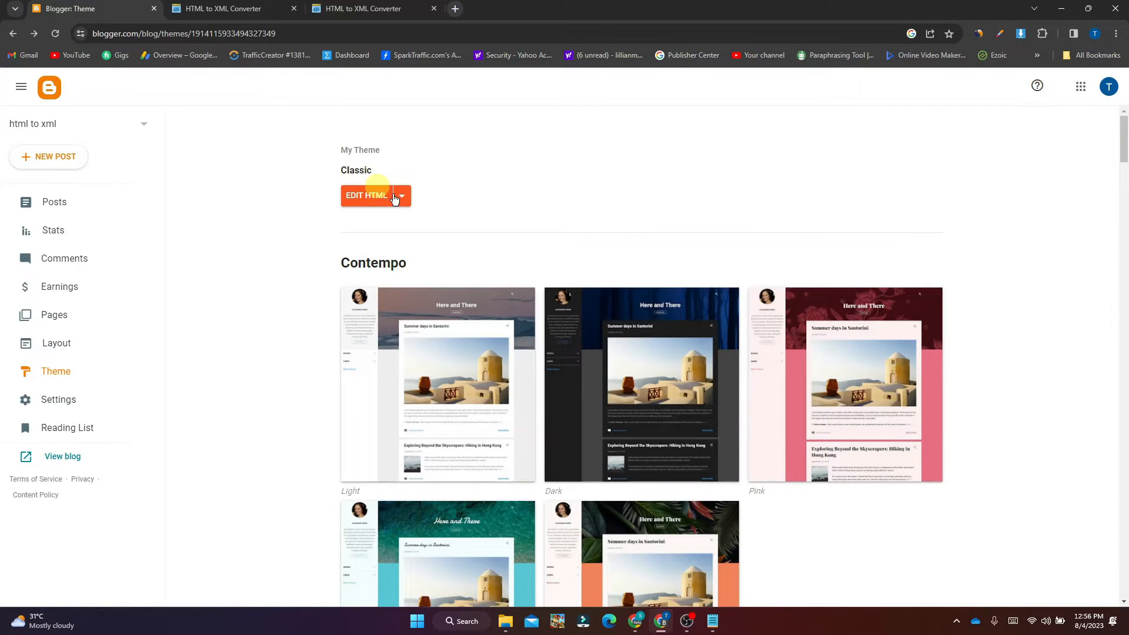
pyautogui.click(369, 196)
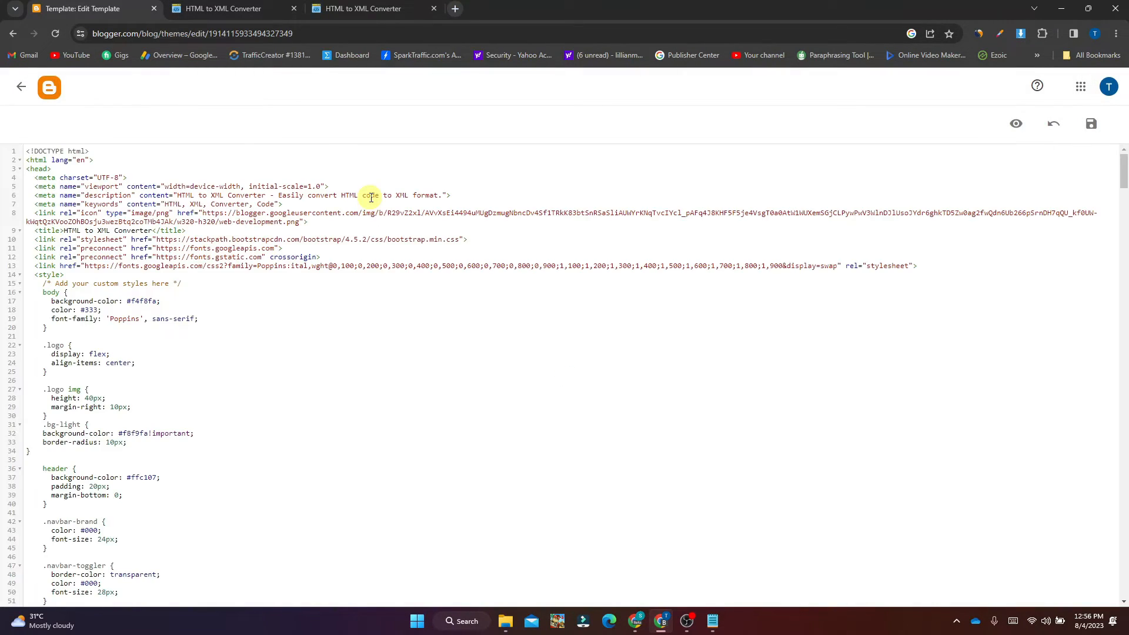
pyautogui.moveTo(1126, 173); pyautogui.dragTo(1108, 343)
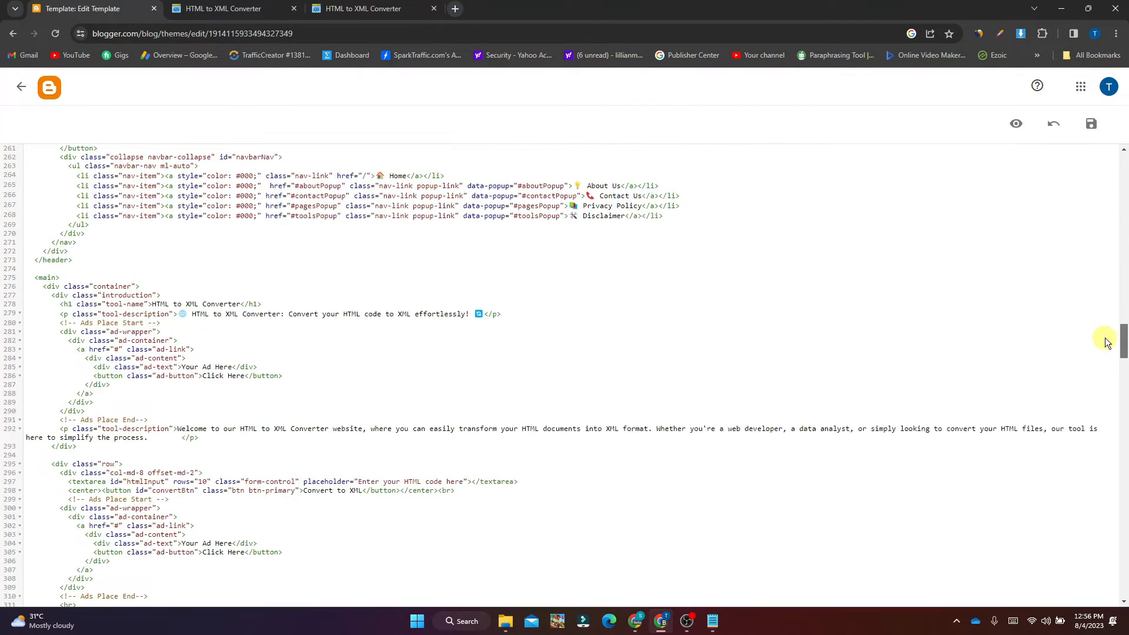
pyautogui.moveTo(472, 437); pyautogui.dragTo(210, 425)
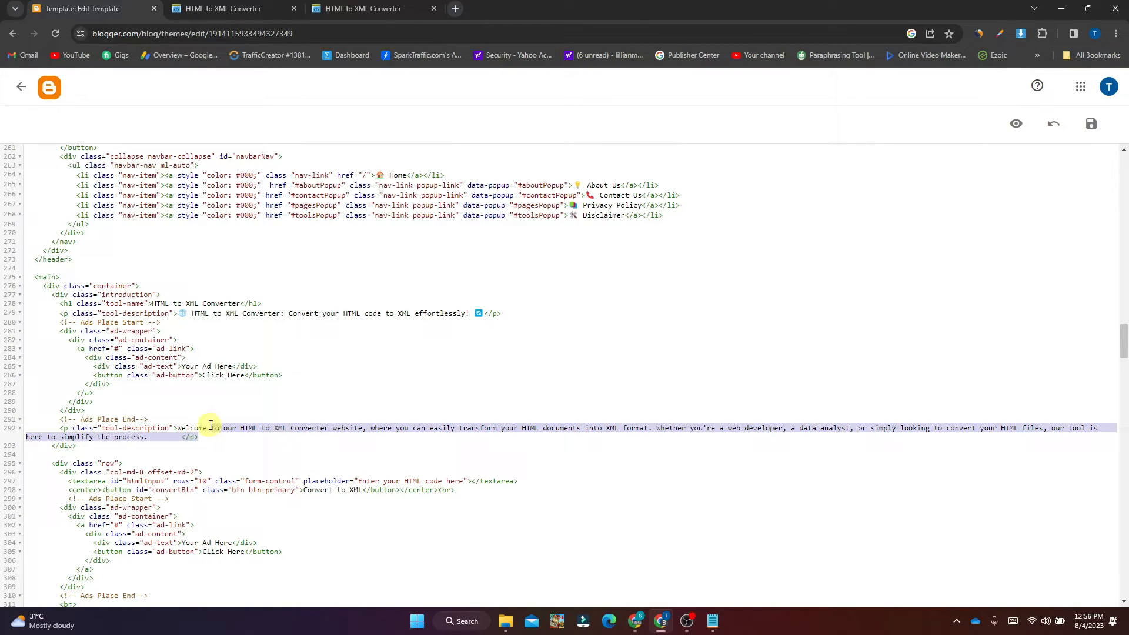
# View the Contact Us popup on the existing converter site and examine its e-mail and social media details.
pyautogui.click(364, 9)
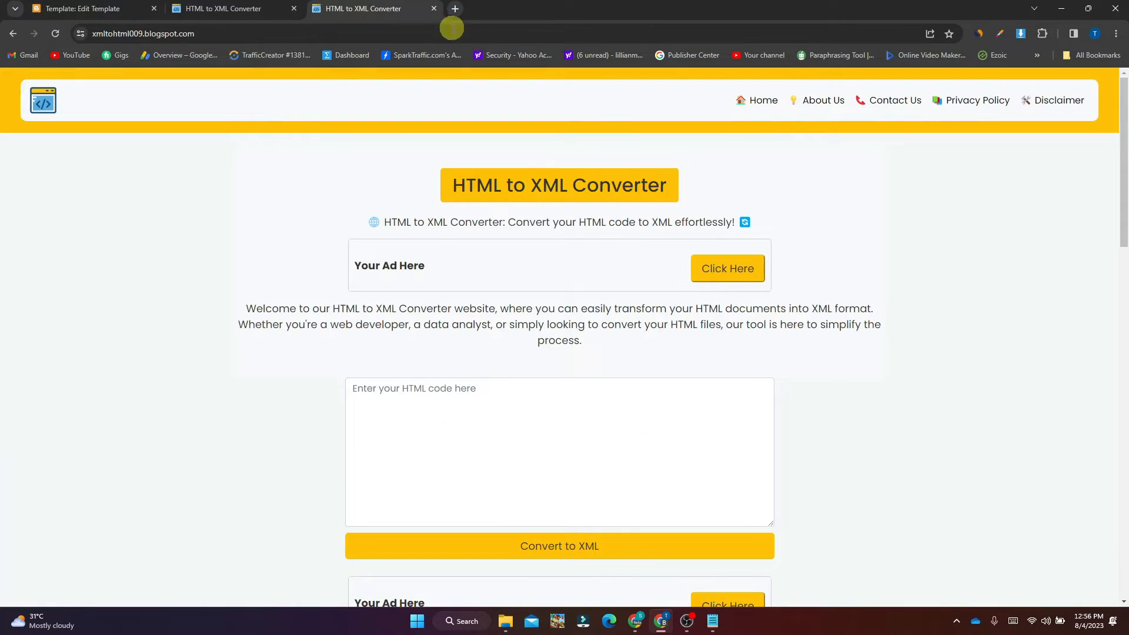
pyautogui.click(894, 101)
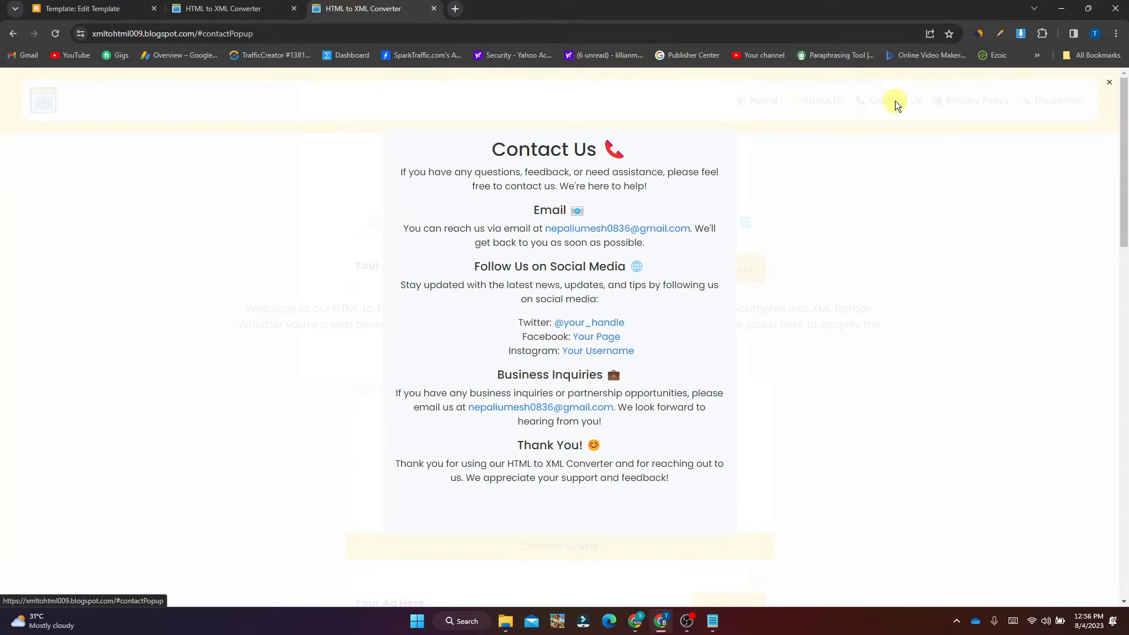
pyautogui.moveTo(403, 228); pyautogui.dragTo(666, 258)
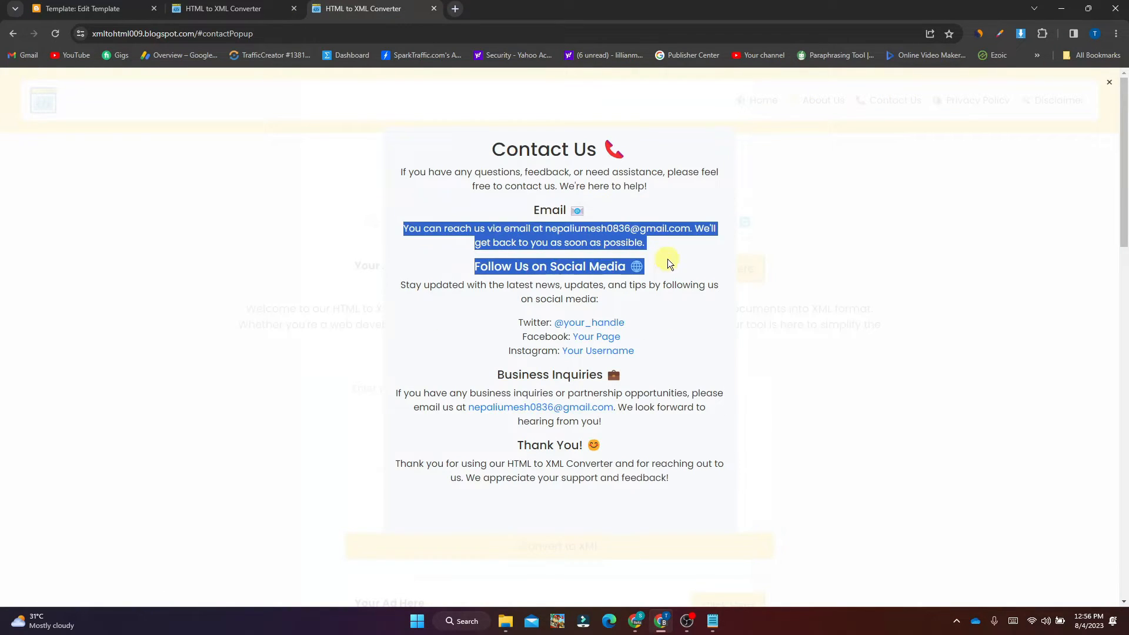
pyautogui.click(153, 212)
# Locate the business inquiries e-mail link in the contactPopup section of the theme's HTML.
pyautogui.click(82, 8)
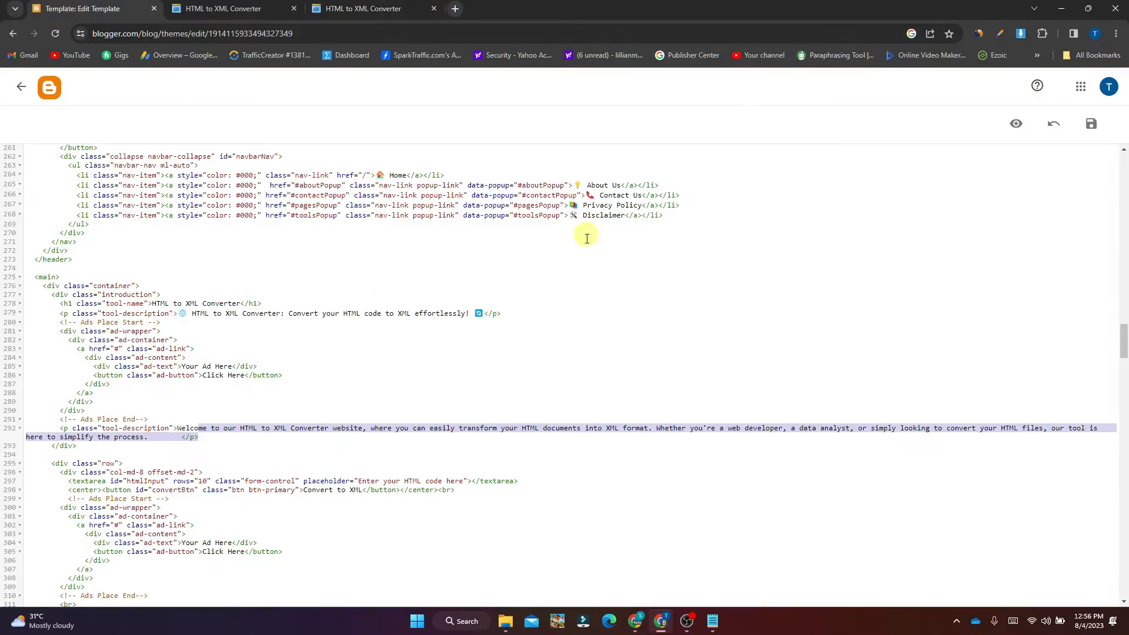
pyautogui.moveTo(1121, 341); pyautogui.dragTo(1123, 517)
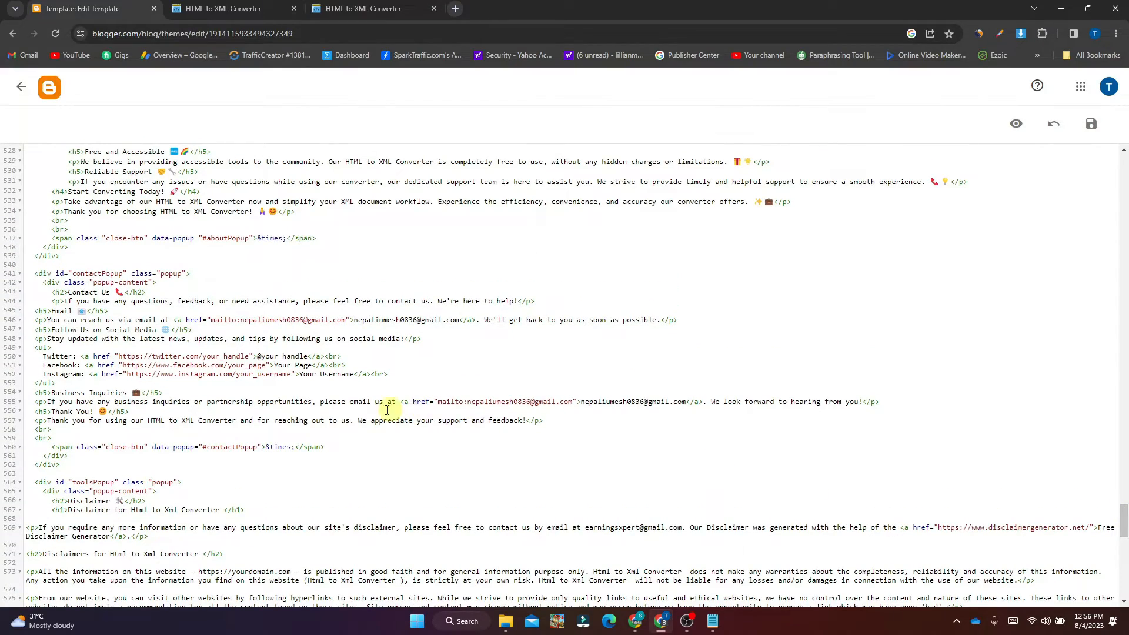
pyautogui.moveTo(488, 404); pyautogui.dragTo(534, 404)
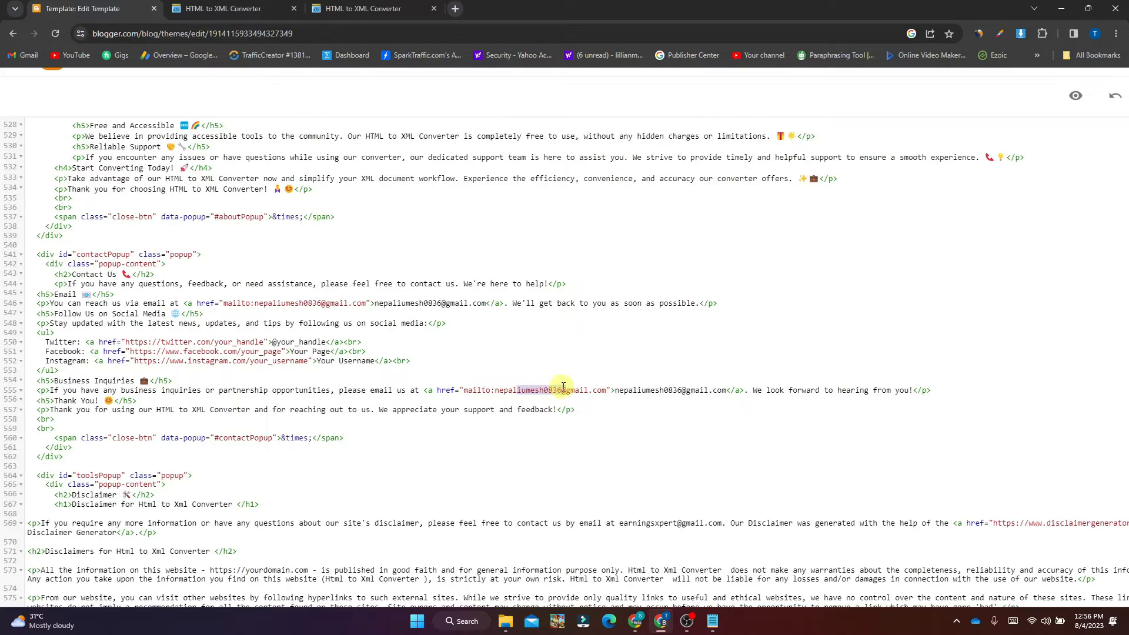
# Compare the e-mail addresses in the contactPopup code with the Contact Us popup on the converter site.
pyautogui.click(648, 389)
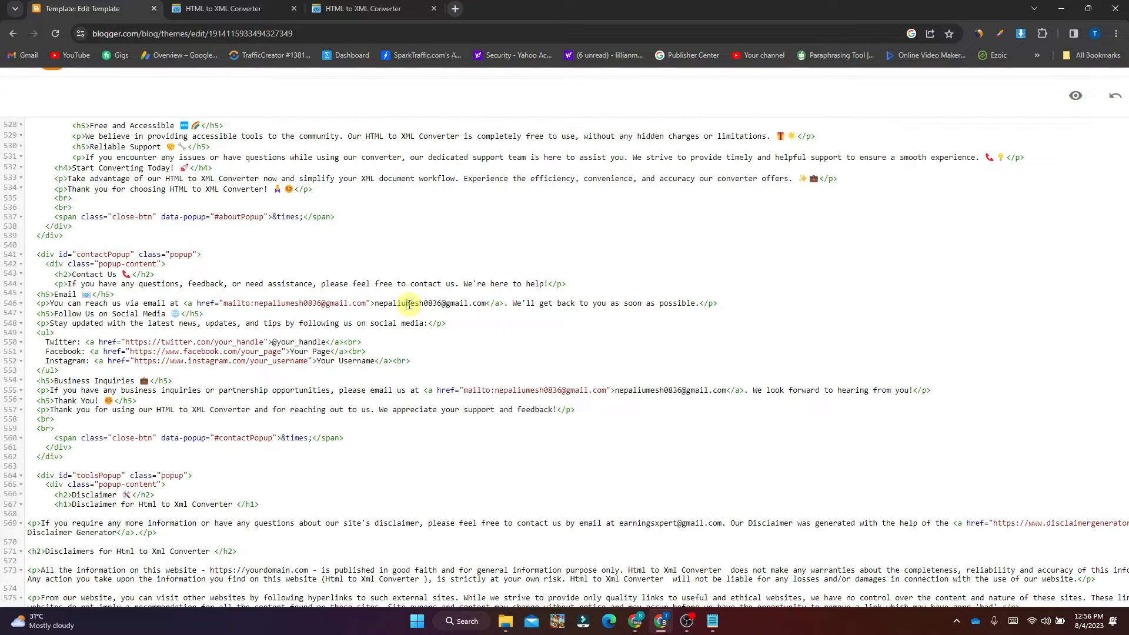
pyautogui.click(376, 8)
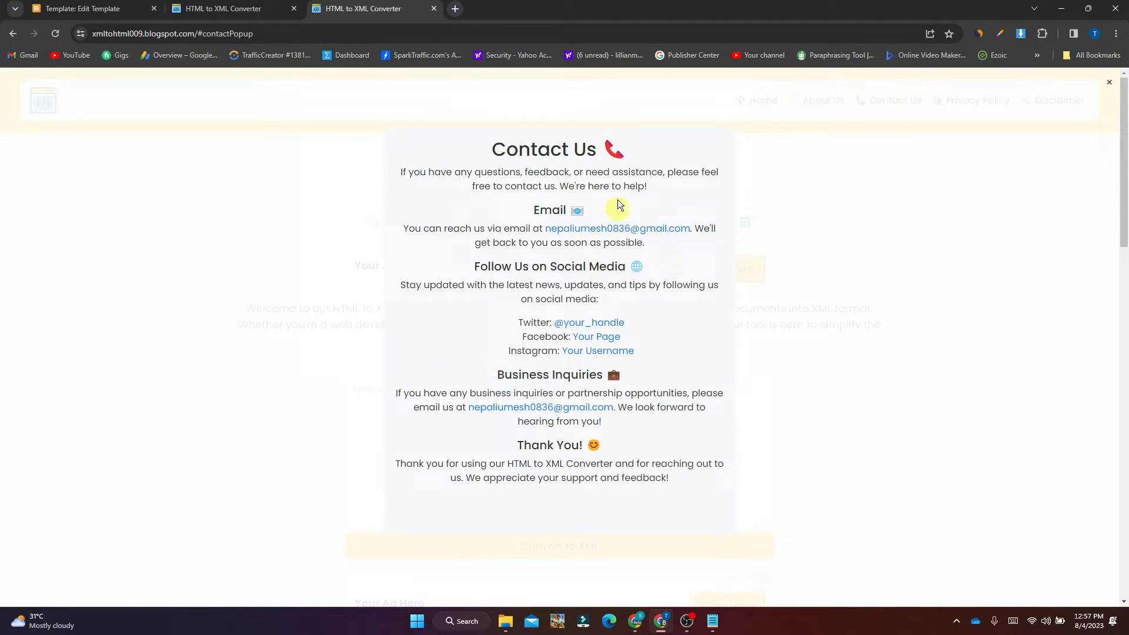
pyautogui.click(129, 8)
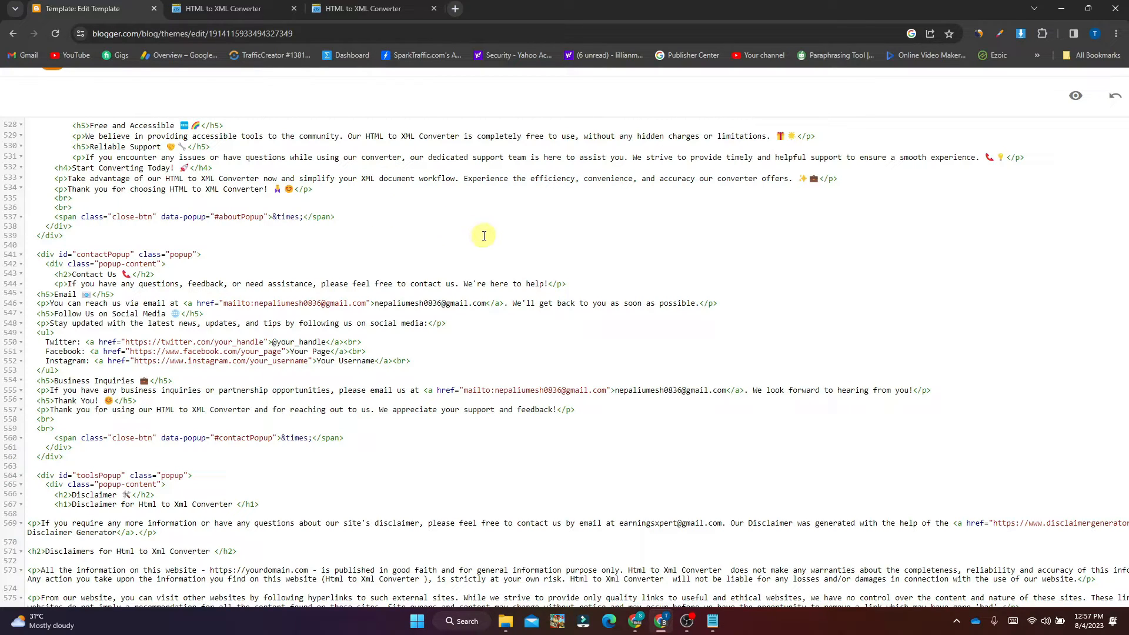
# Switch to Notepad and highlight the "Step 2 - WordPress Or Any Other Website" line.
pyautogui.click(712, 621)
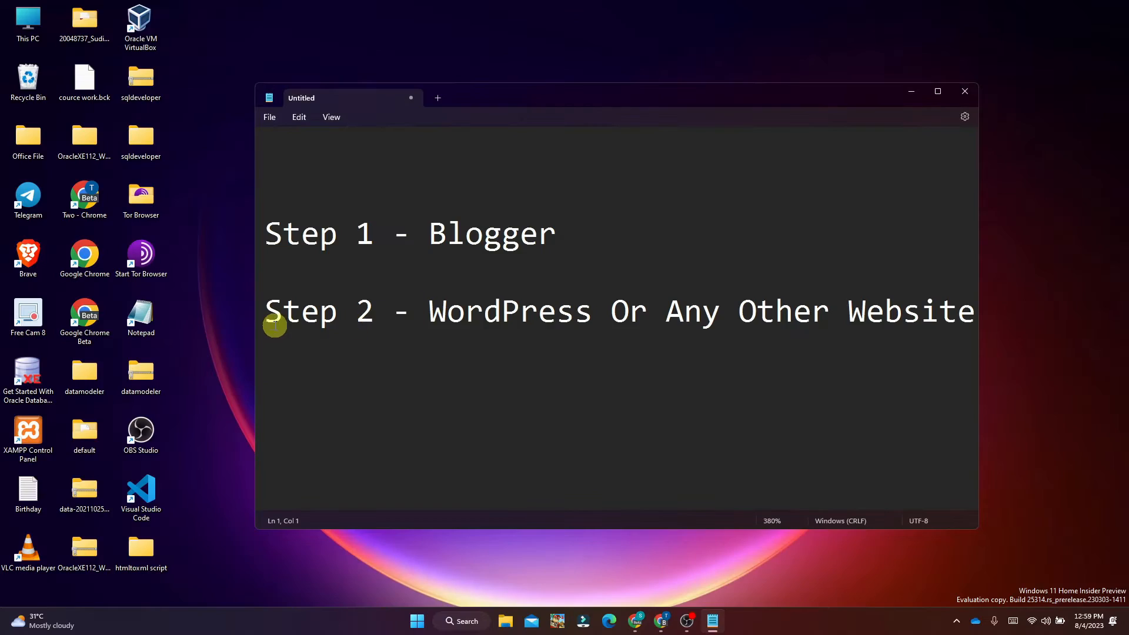
pyautogui.moveTo(270, 312); pyautogui.dragTo(976, 313)
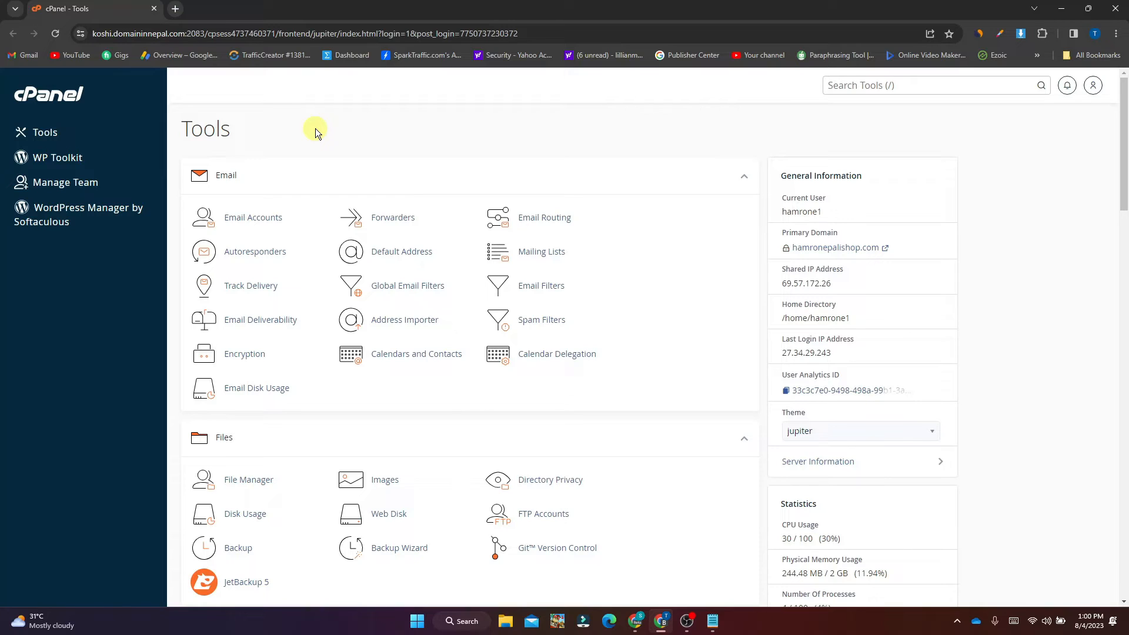
# Upload index.html from the Blogger Adsense Approvel Script folder to the test.hamronepalishop.com directory in cPanel's File Manager and return to that directory.
pyautogui.click(246, 486)
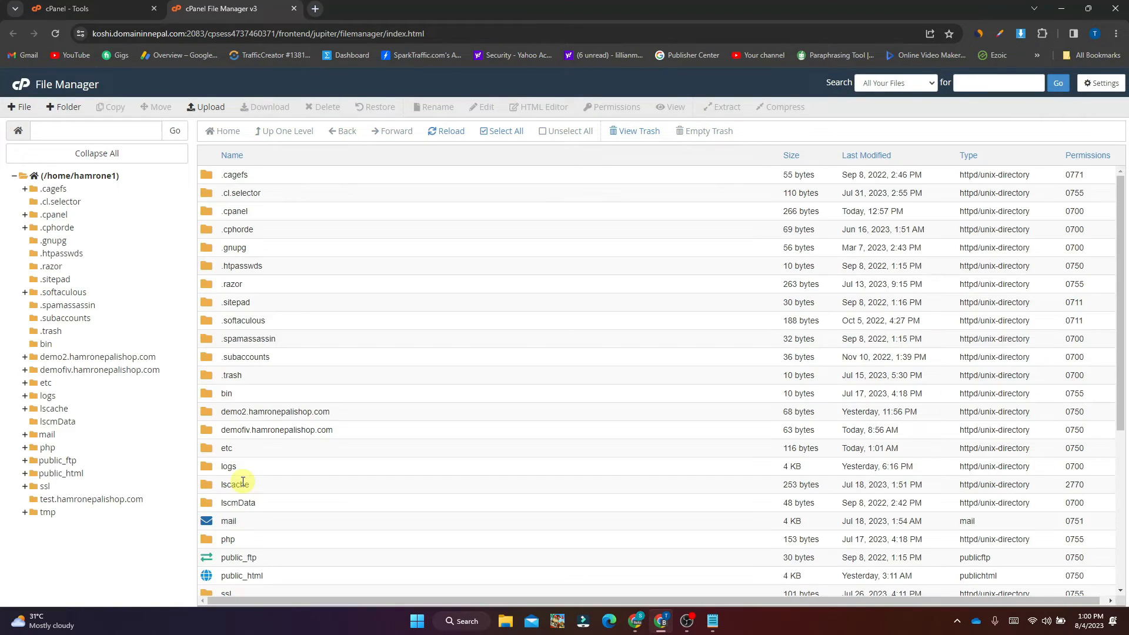
pyautogui.click(121, 498)
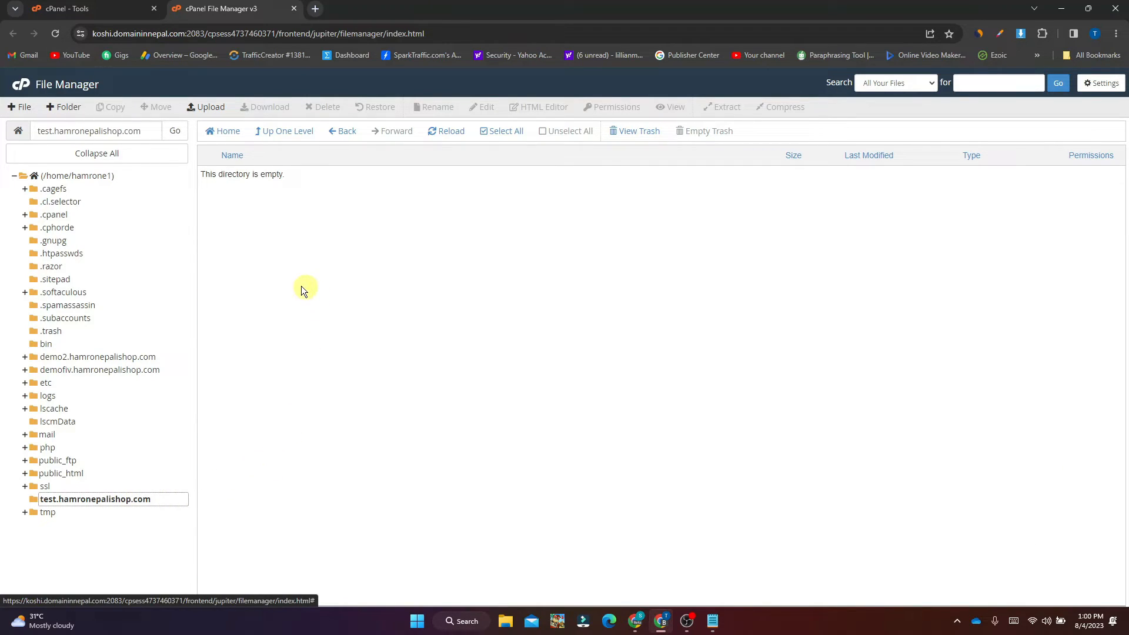
pyautogui.click(201, 108)
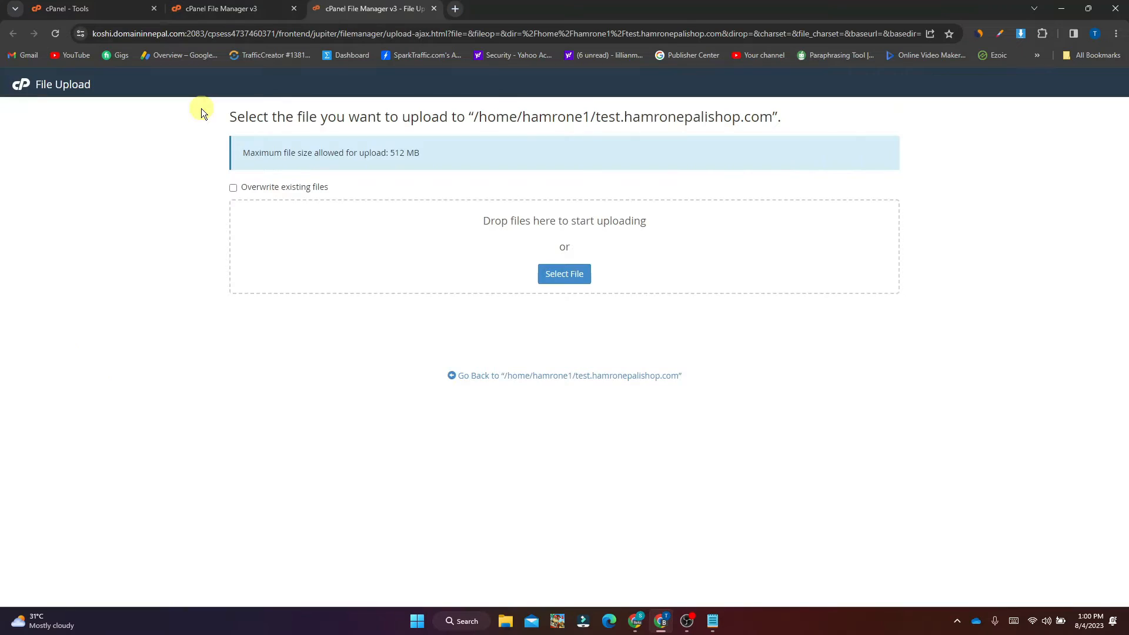
pyautogui.click(545, 273)
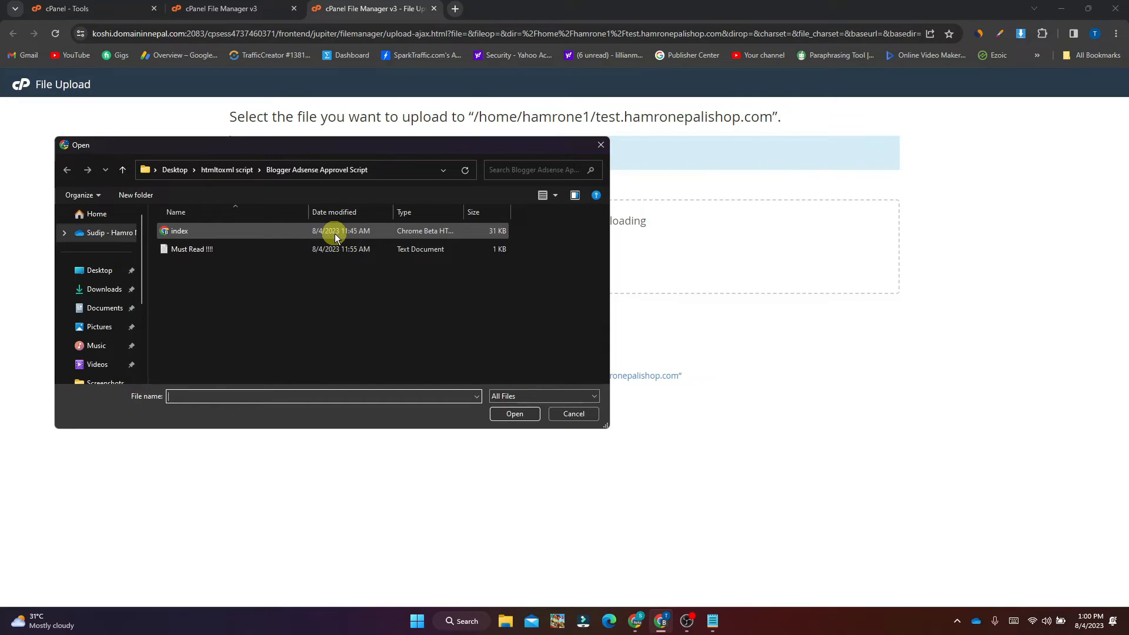
pyautogui.click(213, 231)
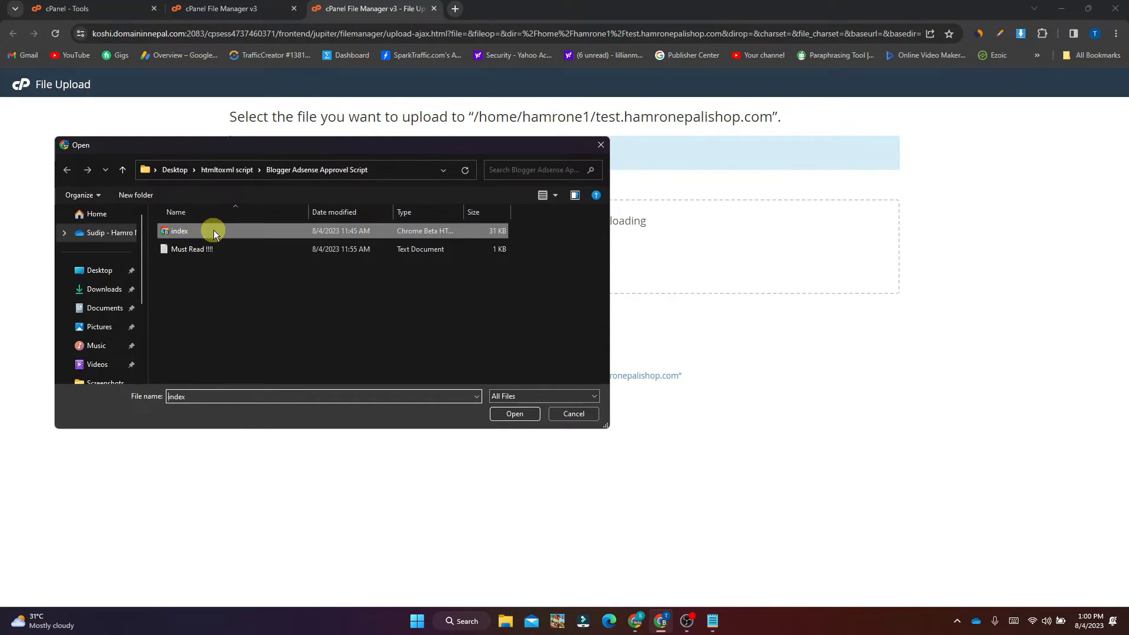
pyautogui.click(518, 416)
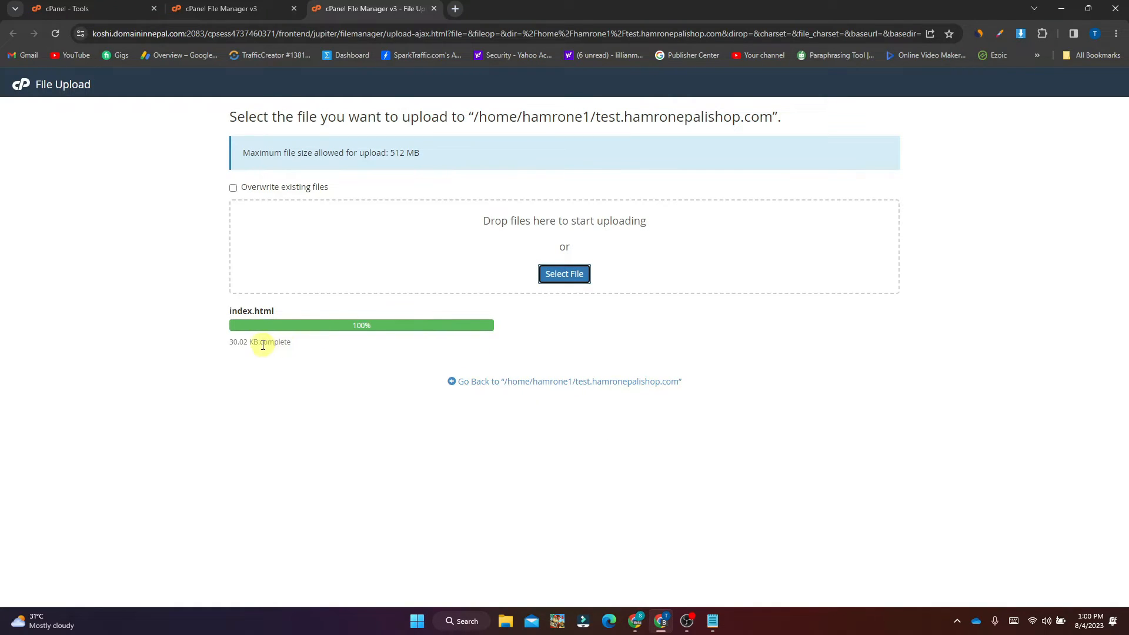
pyautogui.moveTo(222, 344); pyautogui.dragTo(319, 347)
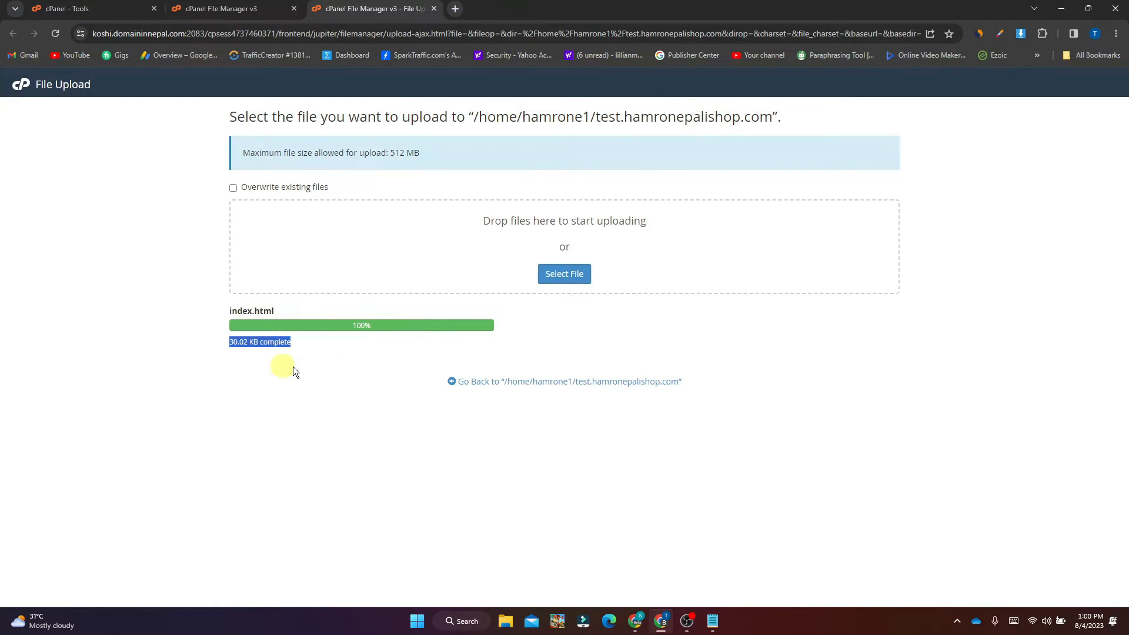
pyautogui.click(574, 383)
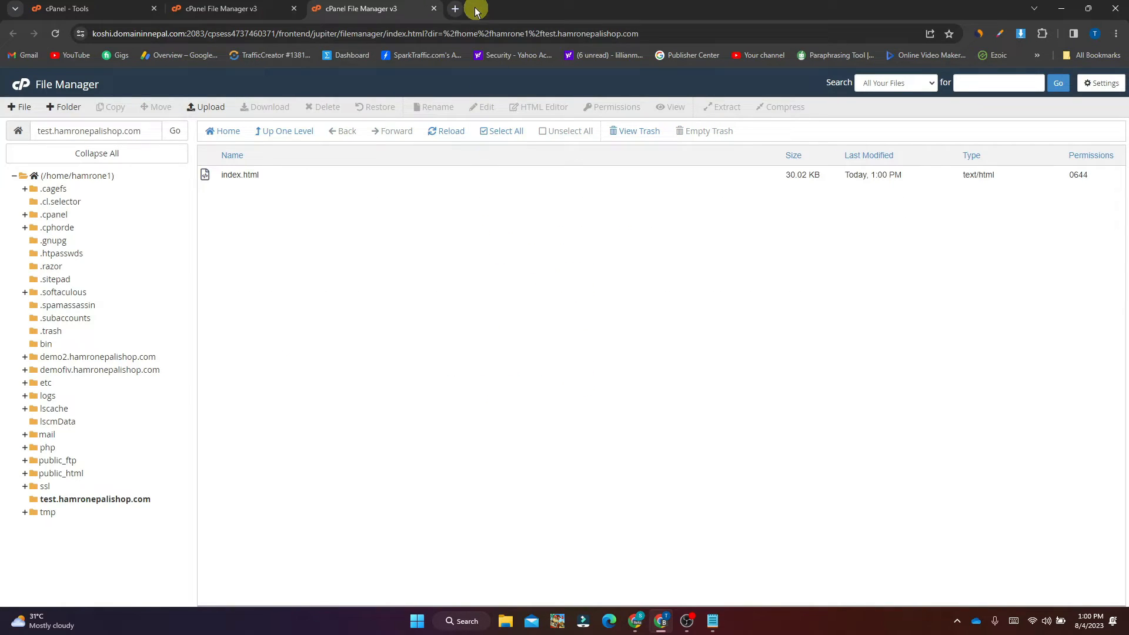
# Load test.hamronepalishop.com in a new browser tab and review the converter's home page and welcome paragraph.
pyautogui.click(455, 8)
pyautogui.write('test')
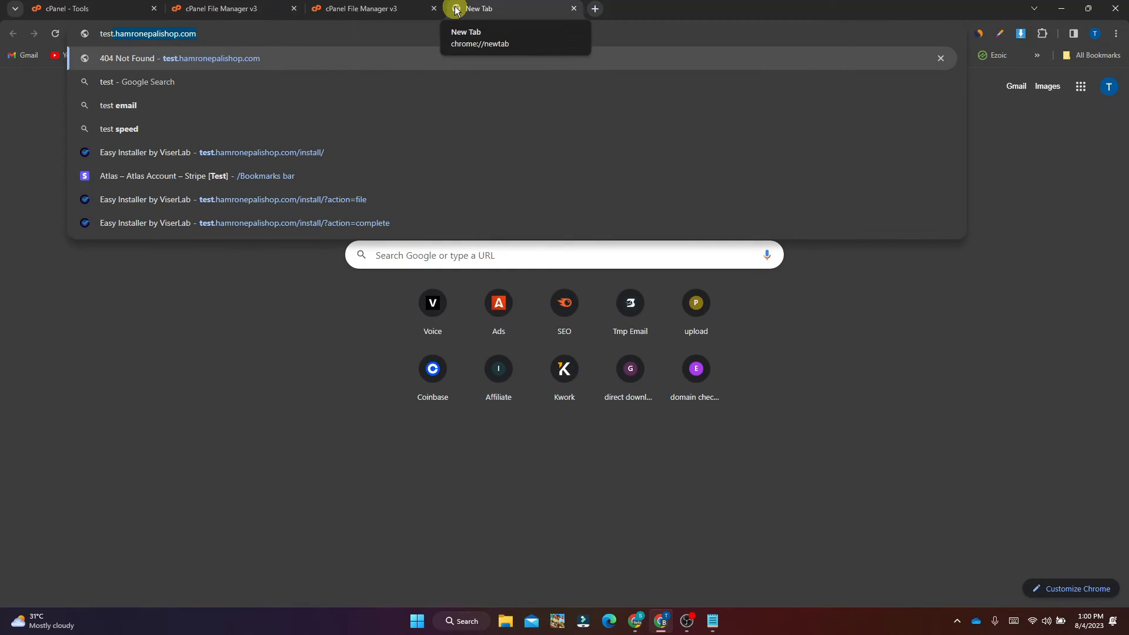
pyautogui.press('Return')
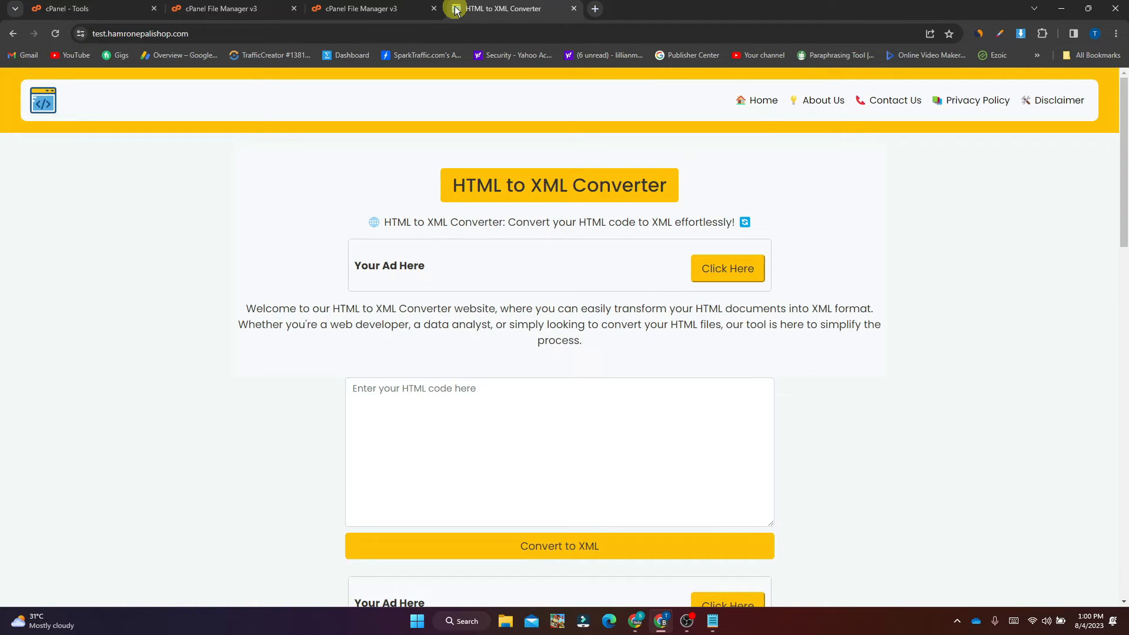
pyautogui.moveTo(1123, 171); pyautogui.dragTo(1124, 61)
pyautogui.moveTo(245, 310); pyautogui.dragTo(591, 337)
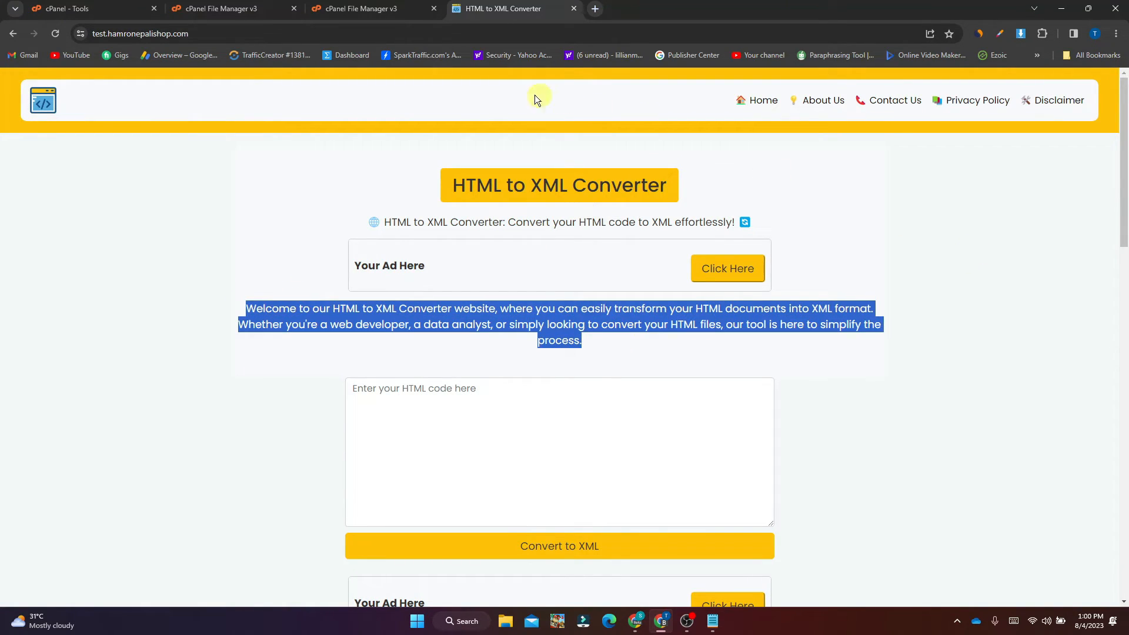
# Open the uploaded index.html in File Manager's code editor and return to the live converter page.
pyautogui.click(391, 9)
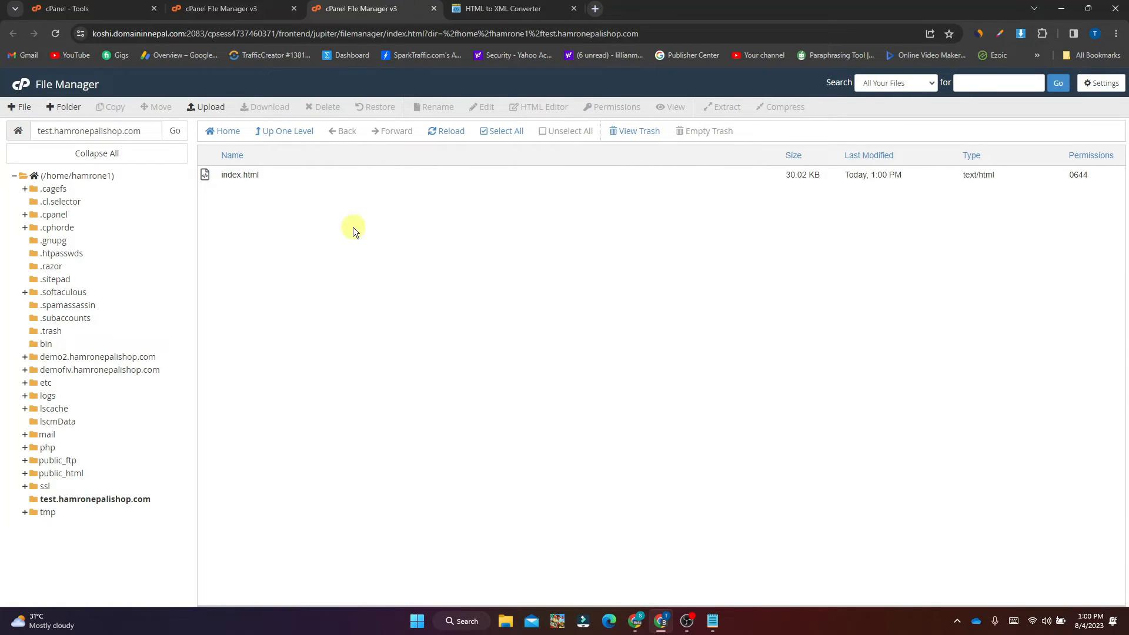
pyautogui.click(286, 178)
pyautogui.rightClick(286, 178)
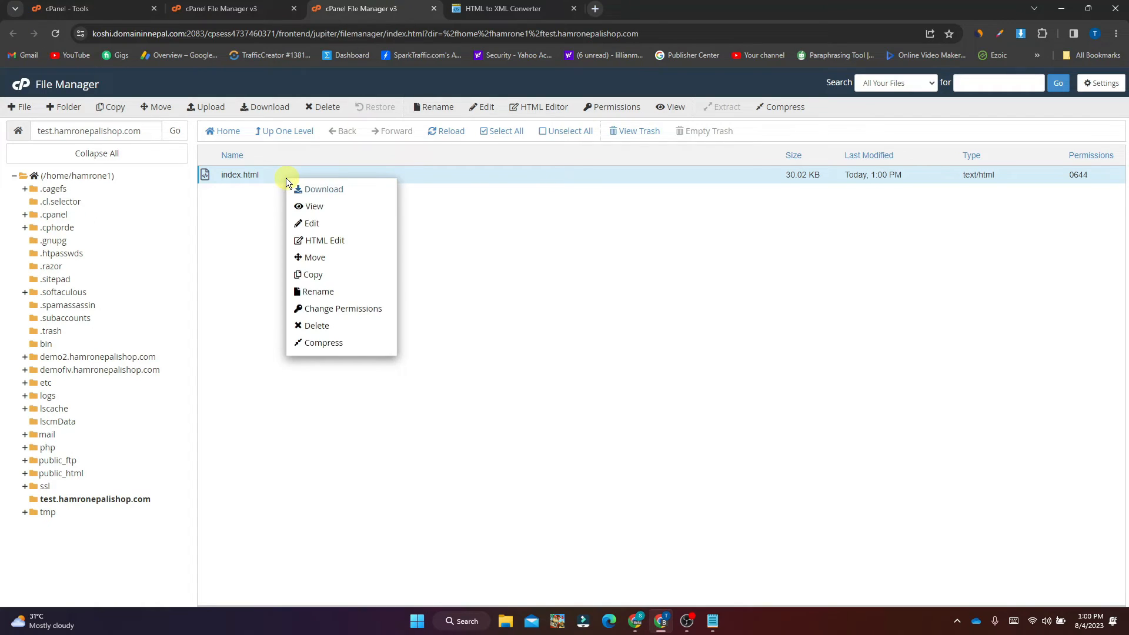
pyautogui.click(321, 224)
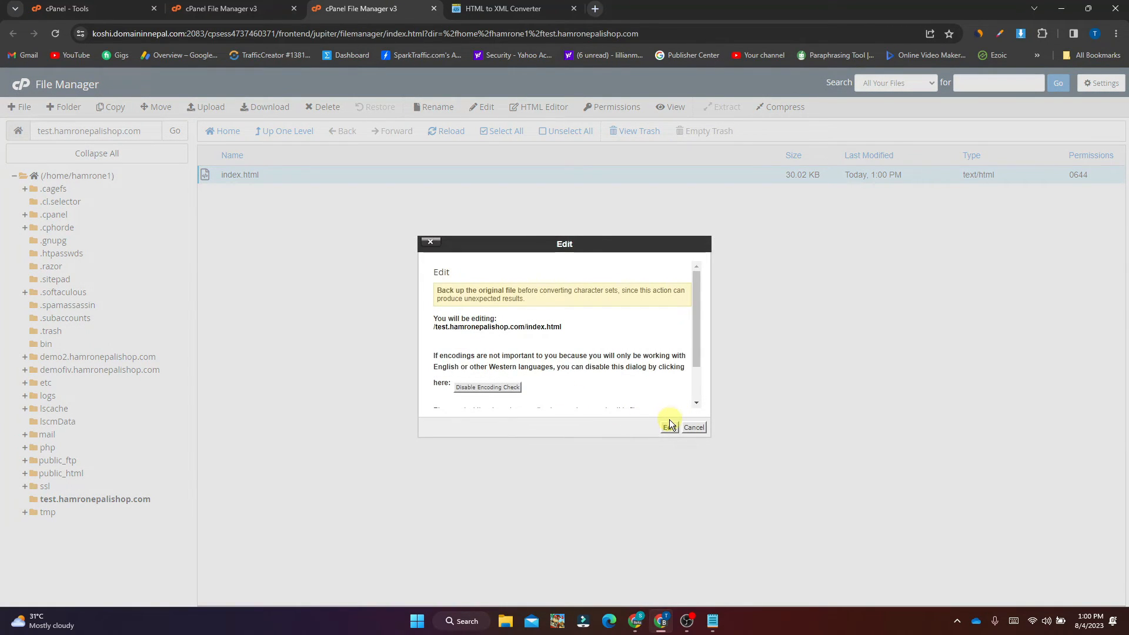
pyautogui.click(667, 428)
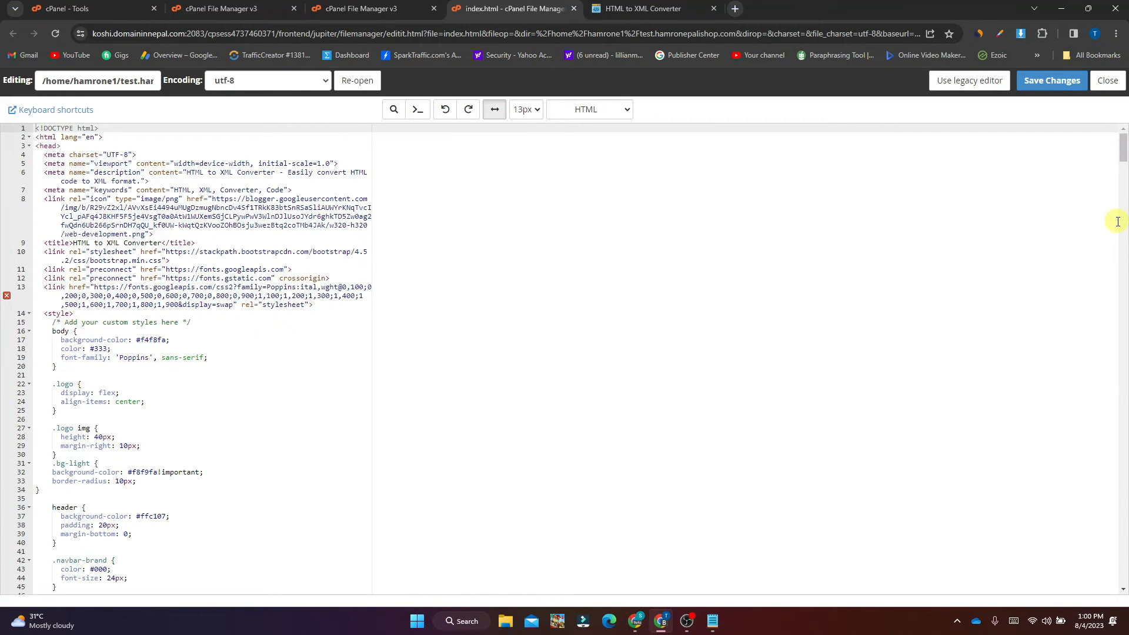
pyautogui.click(647, 8)
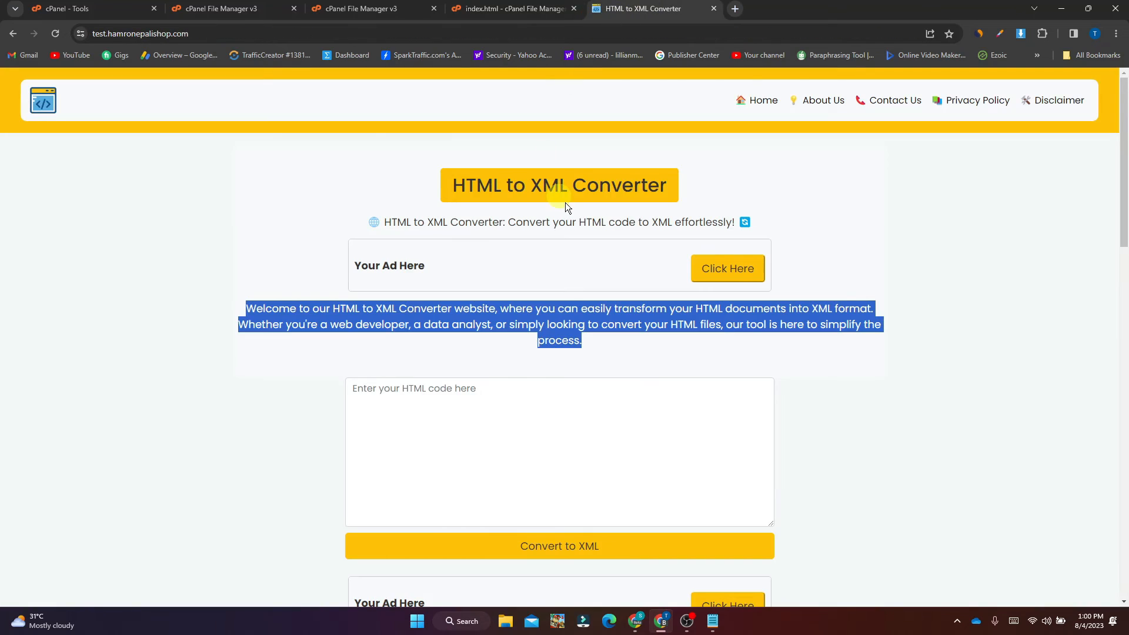
pyautogui.click(290, 239)
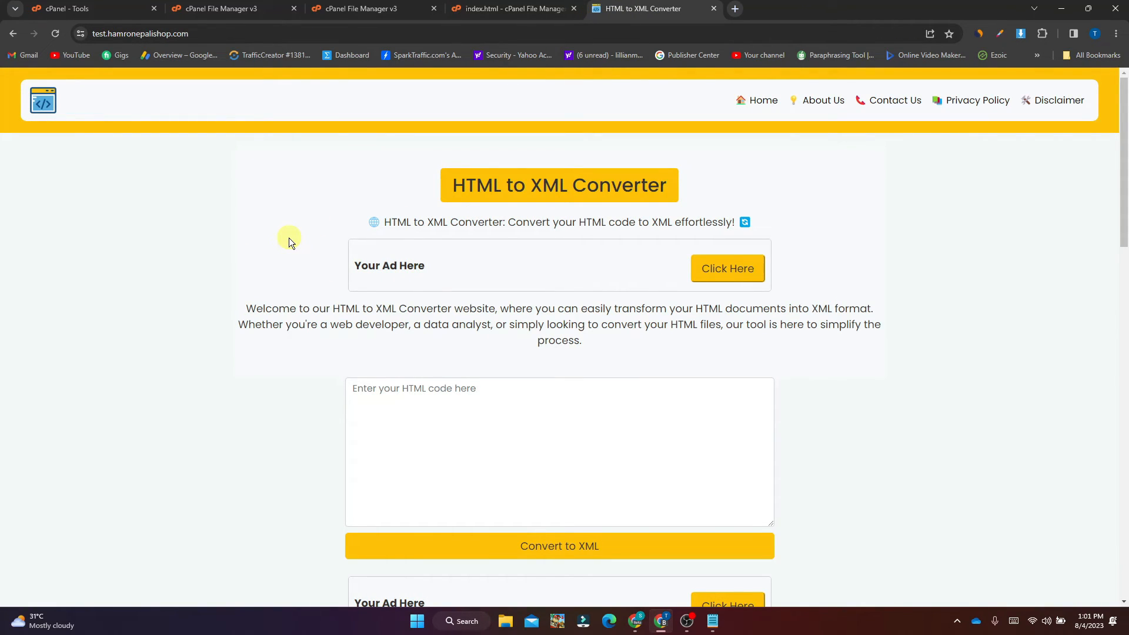